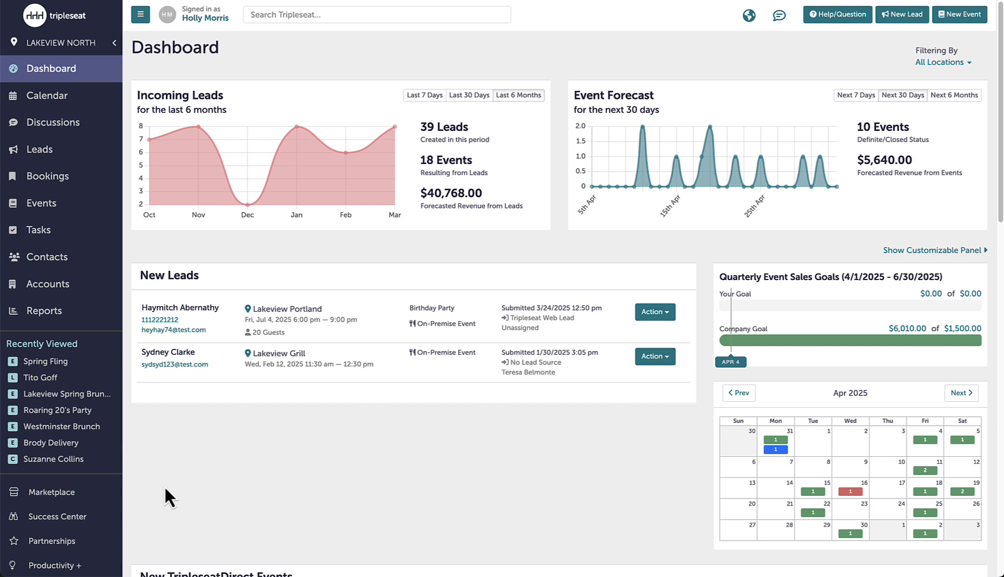
Open the Advanced Location Settings and keep the meal periods' location scope on All locations.
{"action": "scroll", "coordinate": [102, 513], "scroll_direction": "down", "scroll_amount": 2}
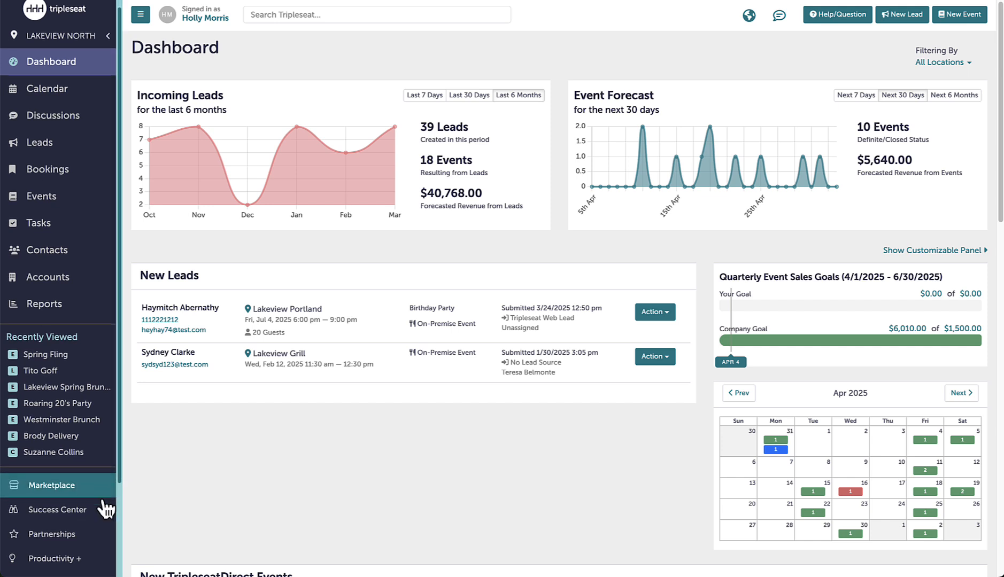
{"action": "left_click", "coordinate": [99, 505]}
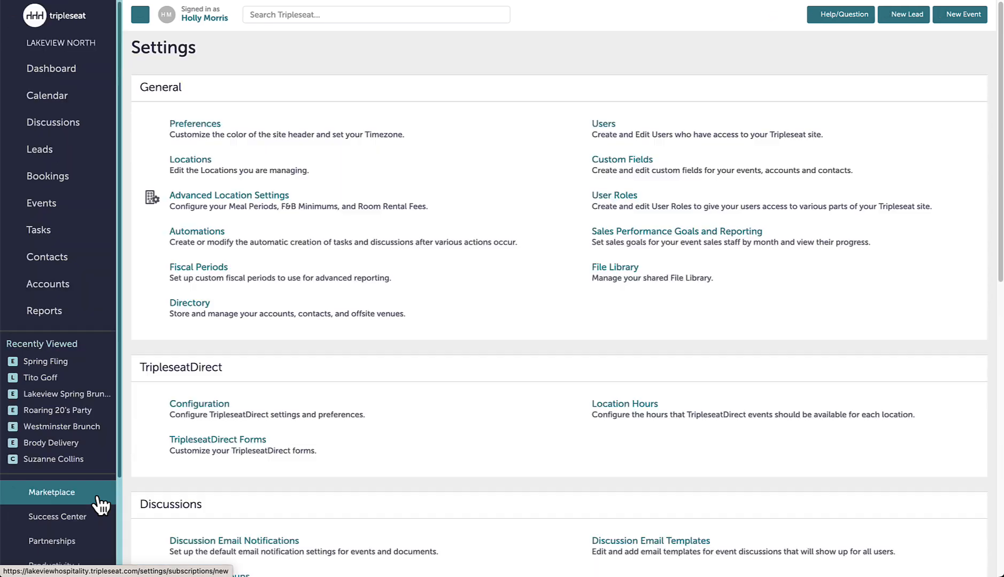
{"action": "left_click", "coordinate": [282, 218]}
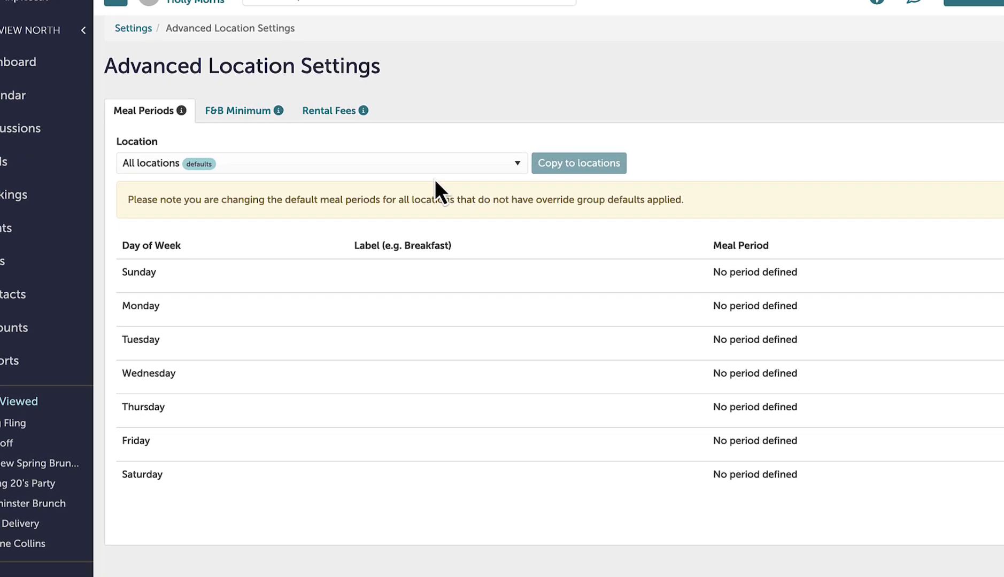
{"action": "left_click", "coordinate": [434, 168]}
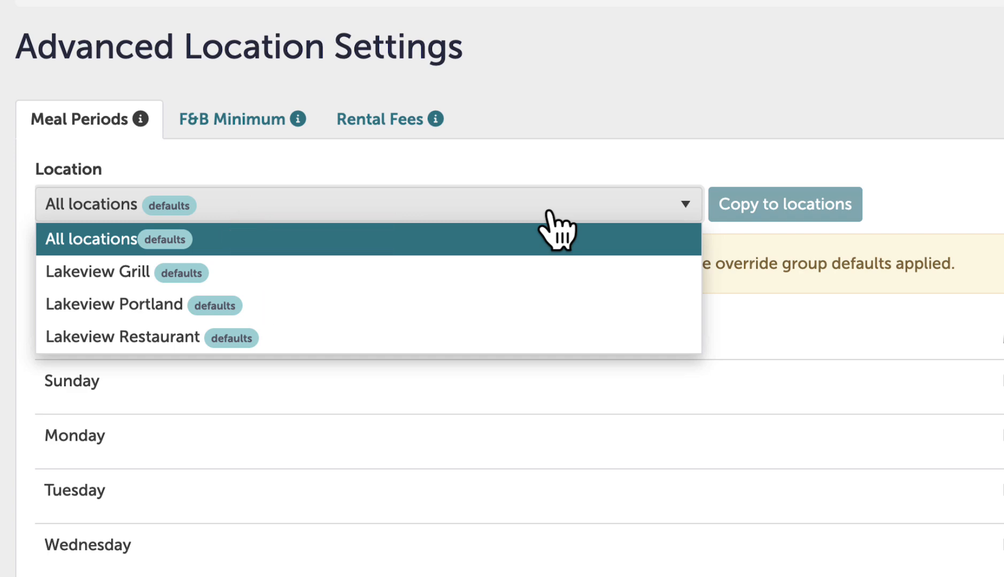
{"action": "left_click", "coordinate": [551, 214]}
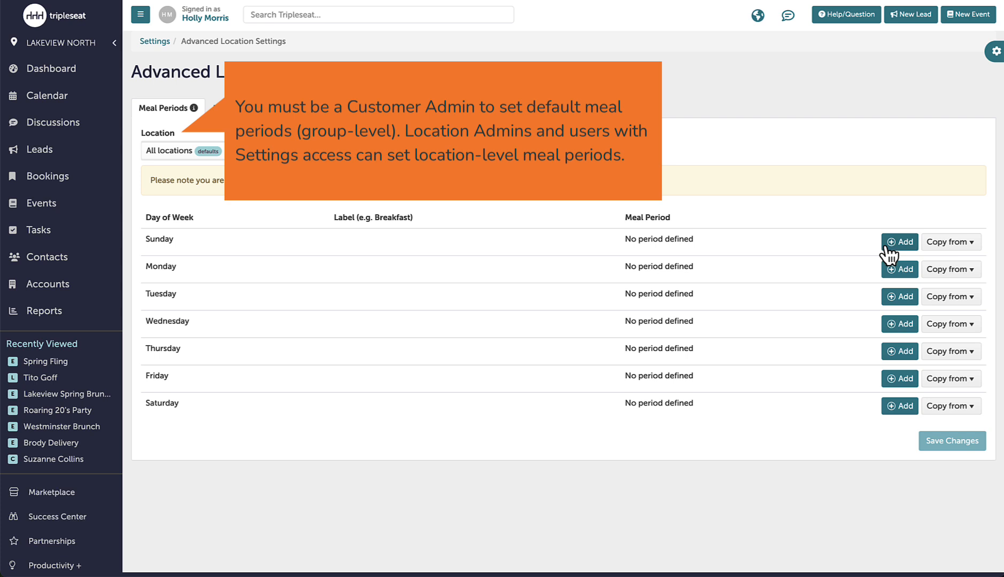
Add a Sunday meal period labelled Breakfast running from 9:00 AM to 11:00 AM.
{"action": "left_click", "coordinate": [887, 245]}
{"action": "left_click", "coordinate": [330, 242]}
{"action": "type", "text": "Breakfast"}
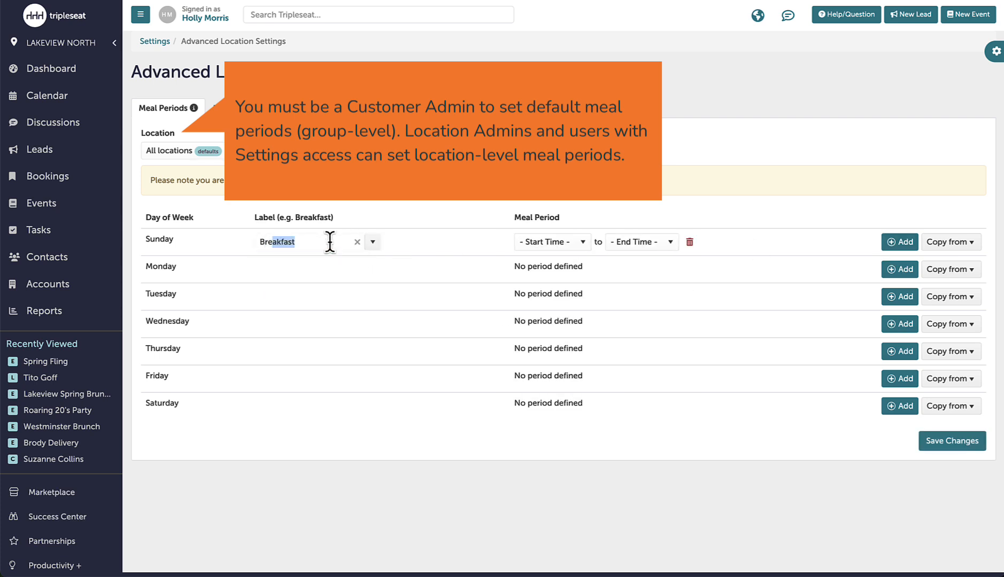
{"action": "left_click", "coordinate": [556, 247]}
{"action": "scroll", "coordinate": [551, 336], "scroll_direction": "down", "scroll_amount": 3}
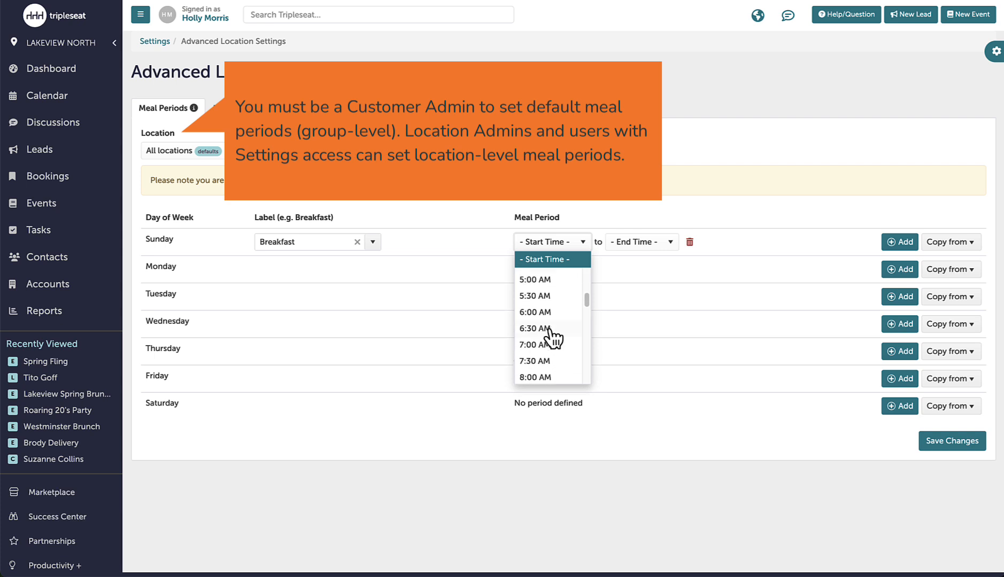
{"action": "scroll", "coordinate": [553, 337], "scroll_direction": "down", "scroll_amount": 2}
{"action": "left_click", "coordinate": [552, 328]}
{"action": "left_click", "coordinate": [645, 243]}
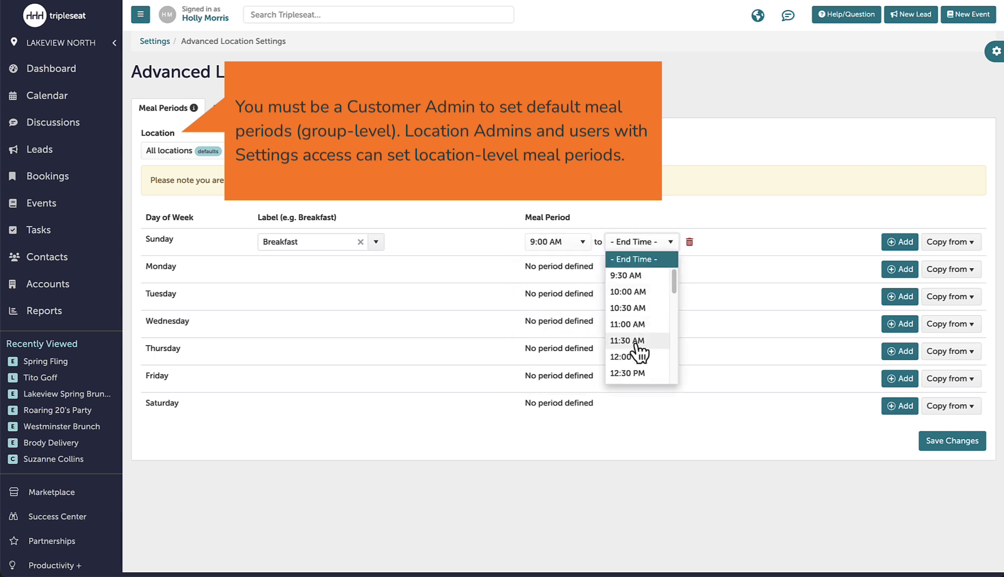
{"action": "left_click", "coordinate": [628, 324]}
Add a second Sunday meal period labelled Brunch running from 10:00 AM to 2:00 PM.
{"action": "left_click", "coordinate": [900, 242]}
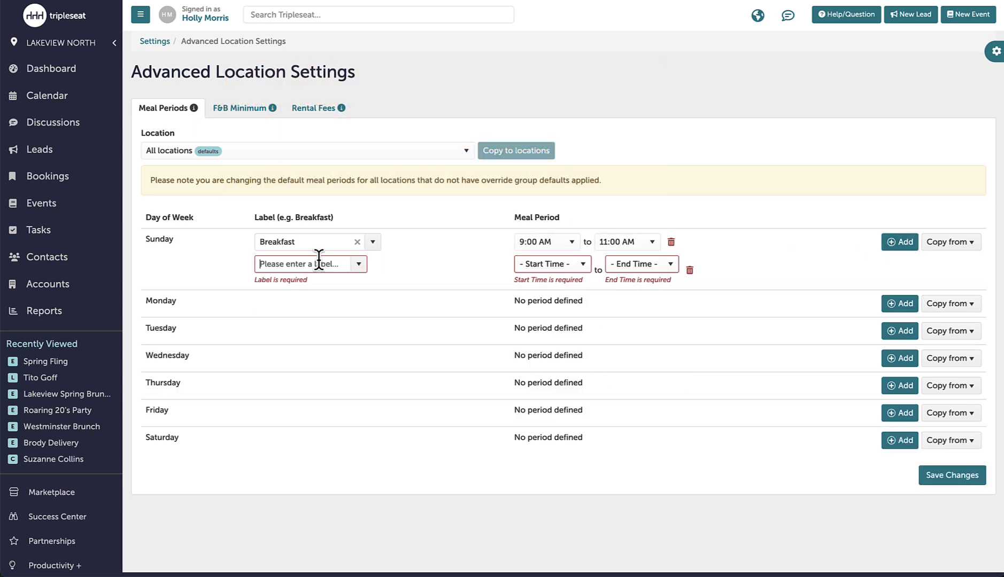
{"action": "type", "text": "Brunch"}
{"action": "key", "text": "Return"}
{"action": "left_click", "coordinate": [561, 270]}
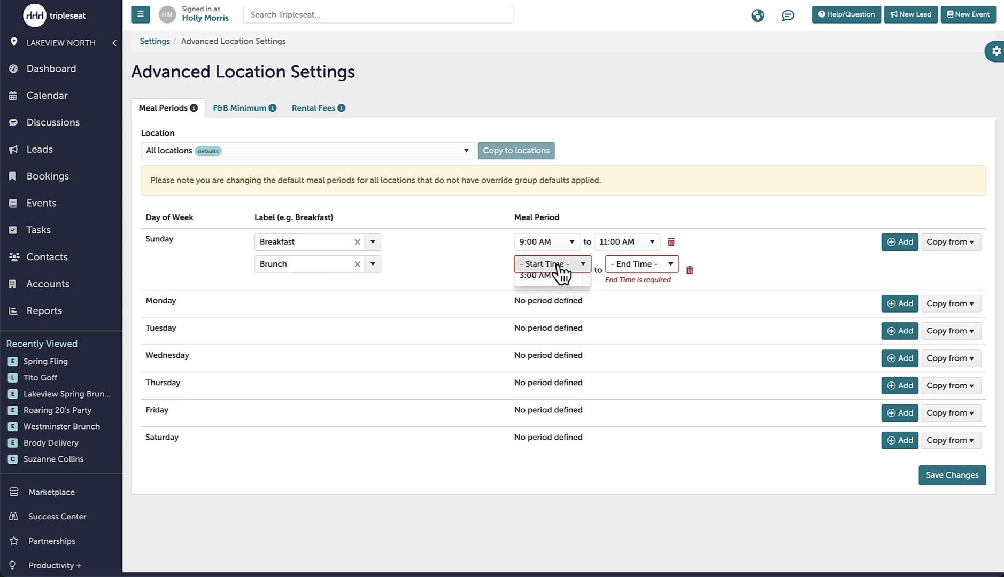
{"action": "scroll", "coordinate": [545, 353], "scroll_direction": "down", "scroll_amount": 5}
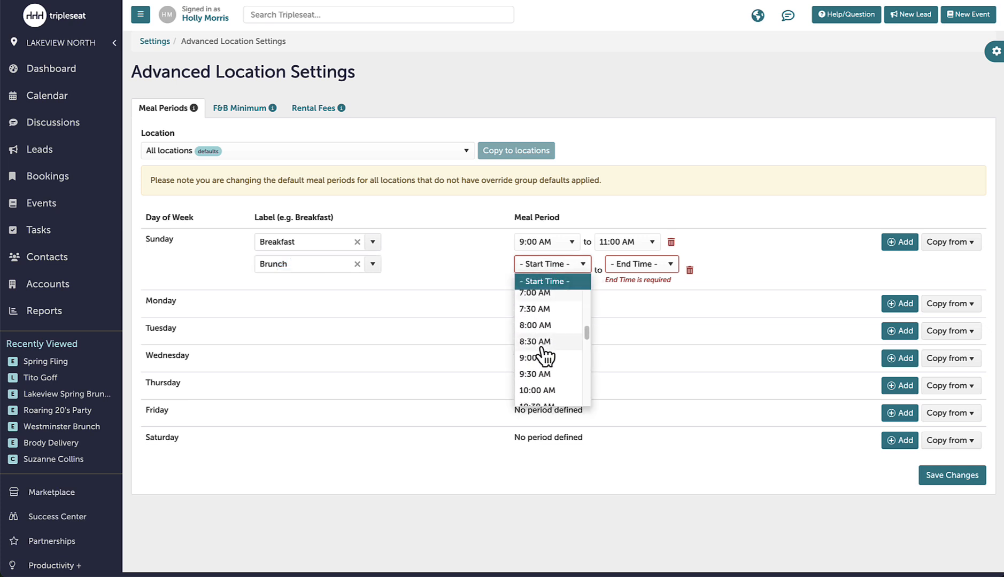
{"action": "left_click", "coordinate": [550, 392]}
{"action": "left_click", "coordinate": [642, 265]}
{"action": "scroll", "coordinate": [633, 381], "scroll_direction": "down", "scroll_amount": 1}
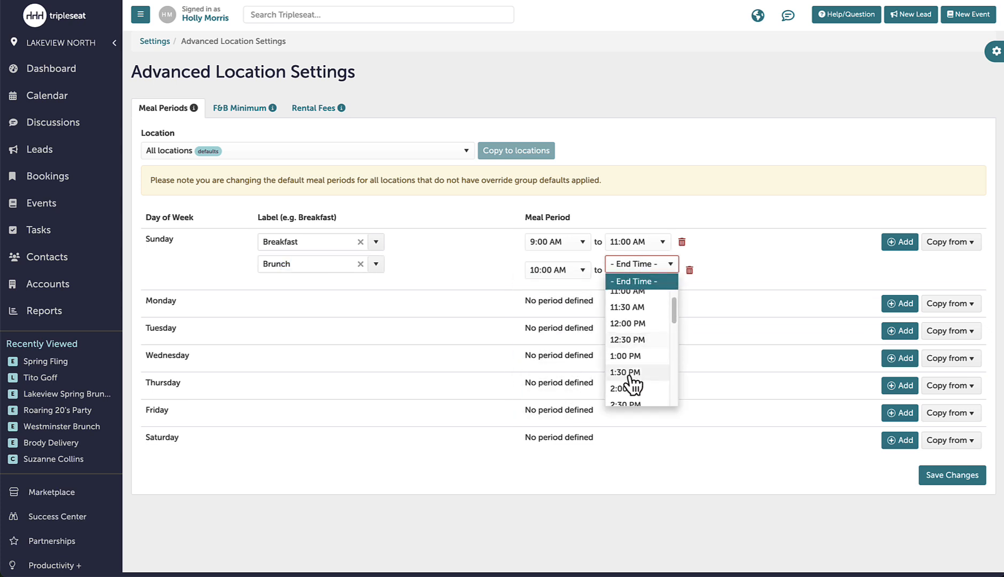
{"action": "left_click", "coordinate": [631, 381]}
Add a third Sunday meal period labelled Dinner running from 5:00 PM to 9:30 PM.
{"action": "left_click", "coordinate": [900, 241]}
{"action": "left_click", "coordinate": [325, 283]}
{"action": "type", "text": "D"}
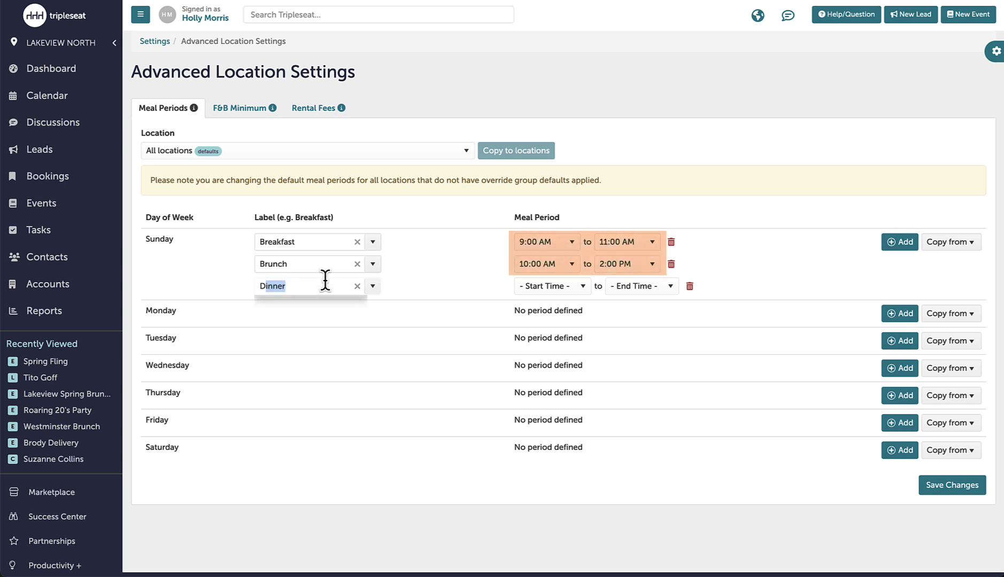
{"action": "type", "text": "in"}
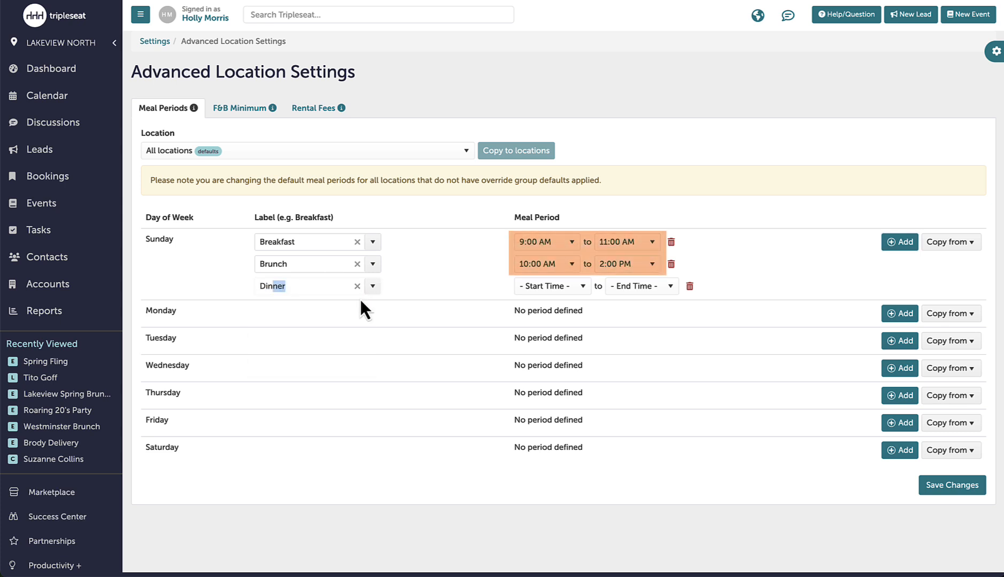
{"action": "left_click", "coordinate": [549, 287]}
{"action": "scroll", "coordinate": [541, 384], "scroll_direction": "down", "scroll_amount": 10}
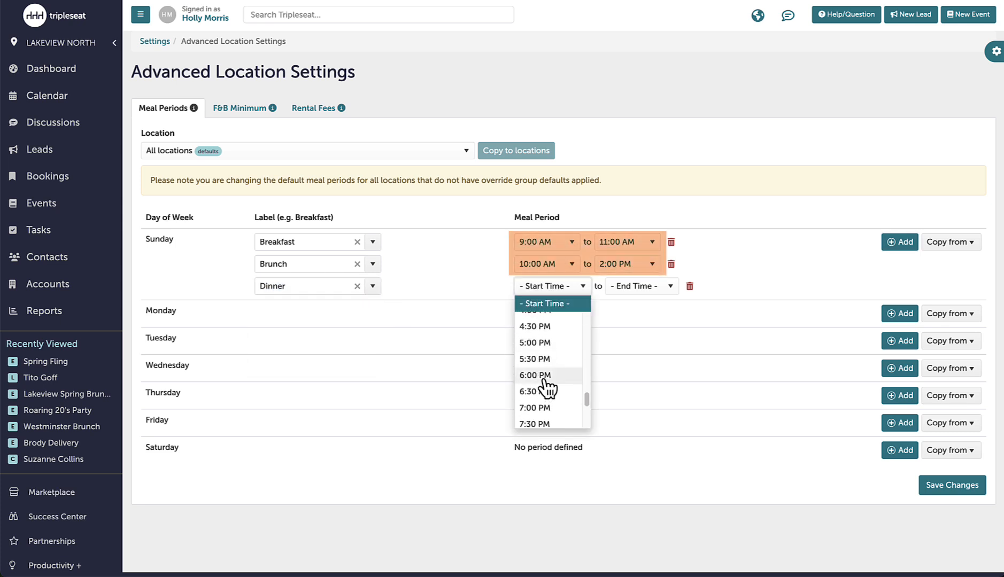
{"action": "left_click", "coordinate": [537, 344]}
{"action": "left_click", "coordinate": [642, 287]}
{"action": "scroll", "coordinate": [637, 387], "scroll_direction": "down", "scroll_amount": 5}
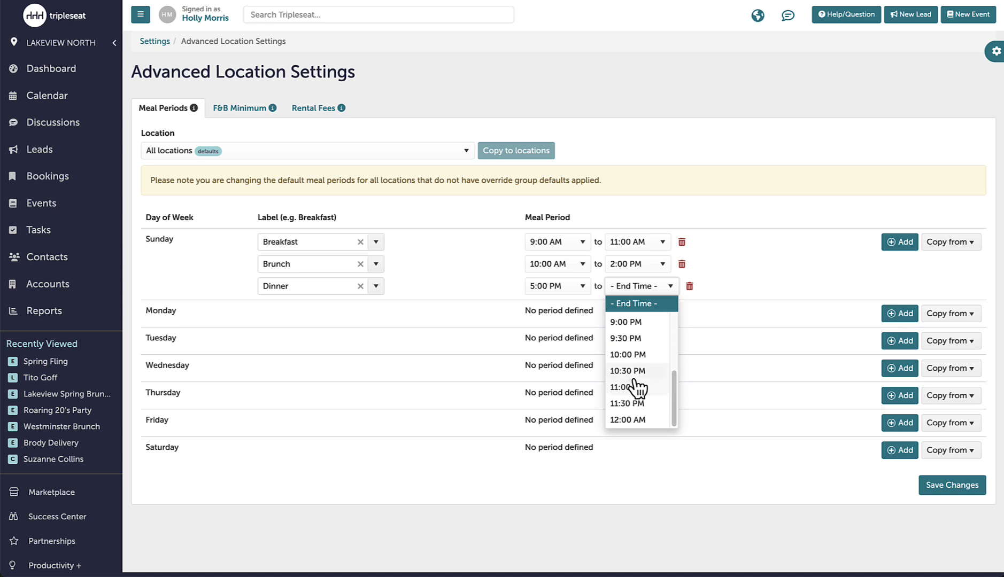
{"action": "left_click", "coordinate": [641, 343]}
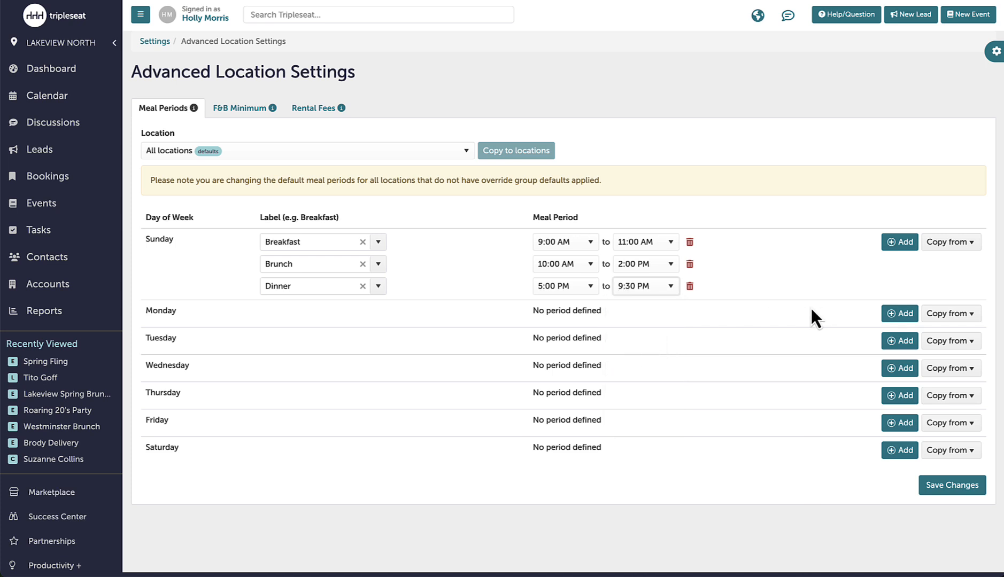
Copy Sunday's meal periods to Saturday, Friday, Thursday and Wednesday.
{"action": "left_click", "coordinate": [955, 452]}
{"action": "left_click", "coordinate": [957, 470]}
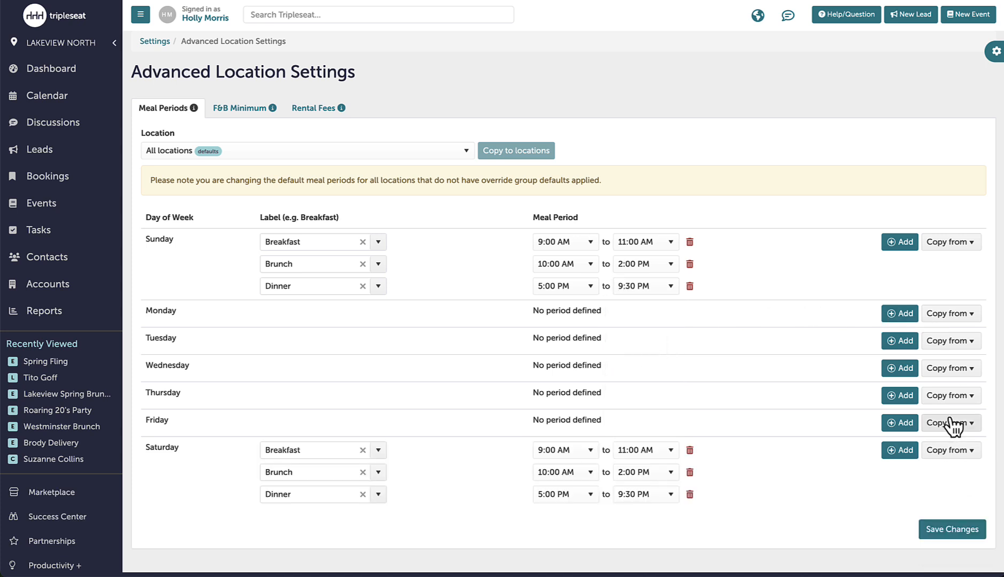
{"action": "left_click", "coordinate": [955, 423]}
{"action": "left_click", "coordinate": [949, 441]}
{"action": "left_click", "coordinate": [944, 396]}
{"action": "left_click", "coordinate": [943, 414]}
{"action": "left_click", "coordinate": [942, 369]}
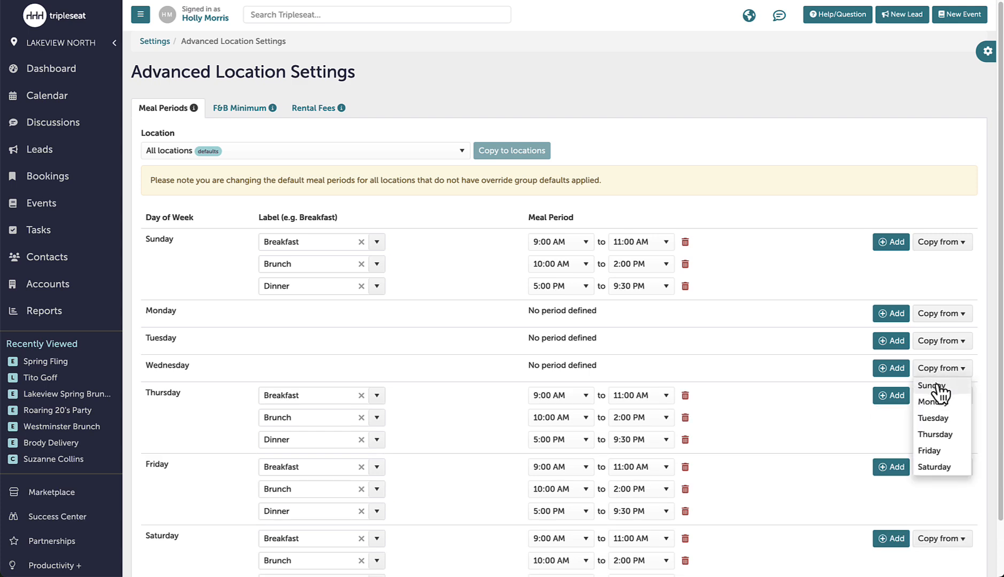
{"action": "left_click", "coordinate": [937, 387]}
Delete the Breakfast period from Wednesday and Thursday, and save the meal period changes.
{"action": "left_click", "coordinate": [685, 369]}
{"action": "left_click", "coordinate": [685, 417]}
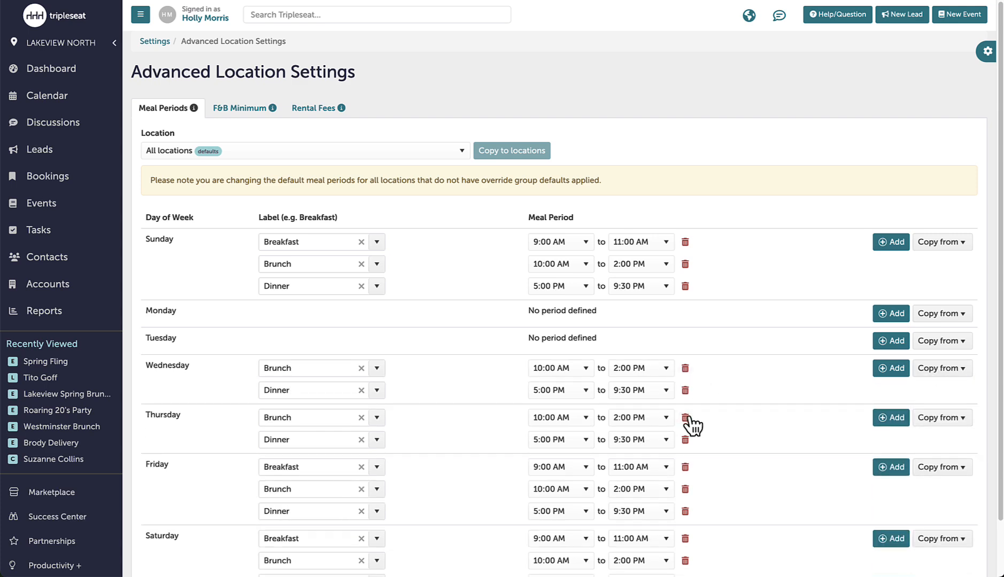
{"action": "scroll", "coordinate": [802, 465], "scroll_direction": "down", "scroll_amount": 2}
{"action": "left_click", "coordinate": [943, 556]}
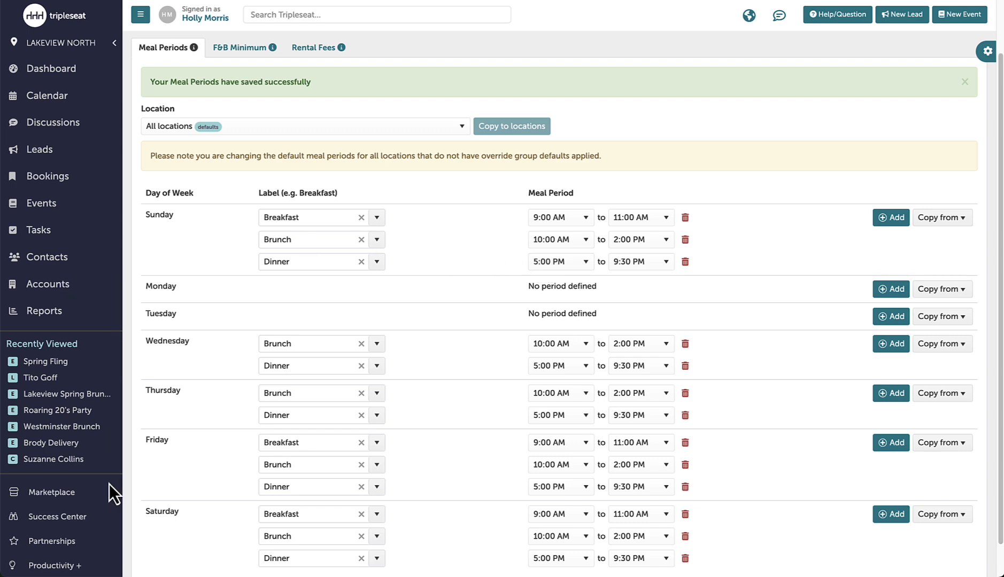
From the settings' menu list, edit the 2025 Brunch Menu to allow the Brunch meal period and update it.
{"action": "scroll", "coordinate": [109, 484], "scroll_direction": "down", "scroll_amount": 1}
{"action": "left_click", "coordinate": [73, 556]}
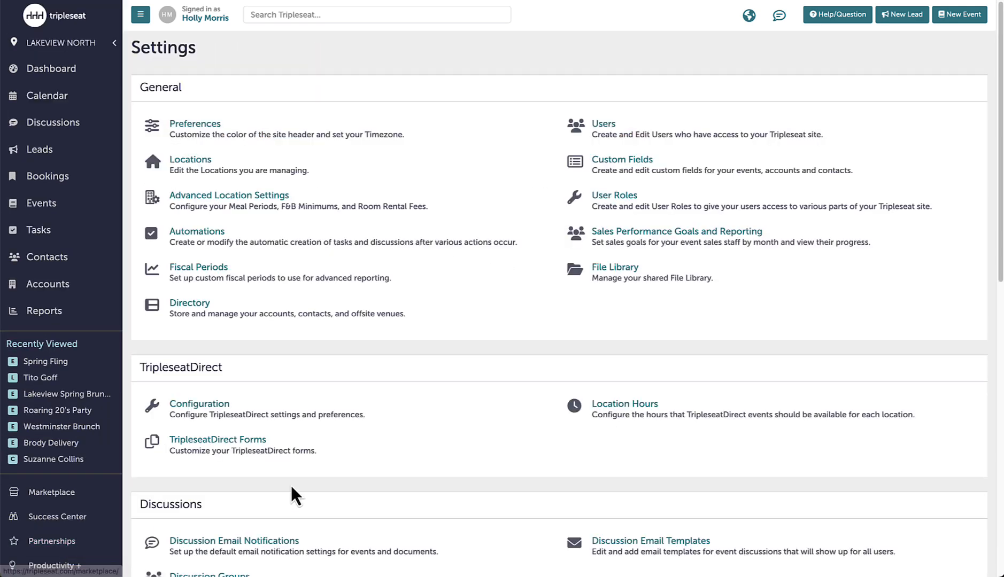
{"action": "scroll", "coordinate": [321, 470], "scroll_direction": "down", "scroll_amount": 5}
{"action": "left_click", "coordinate": [668, 476]}
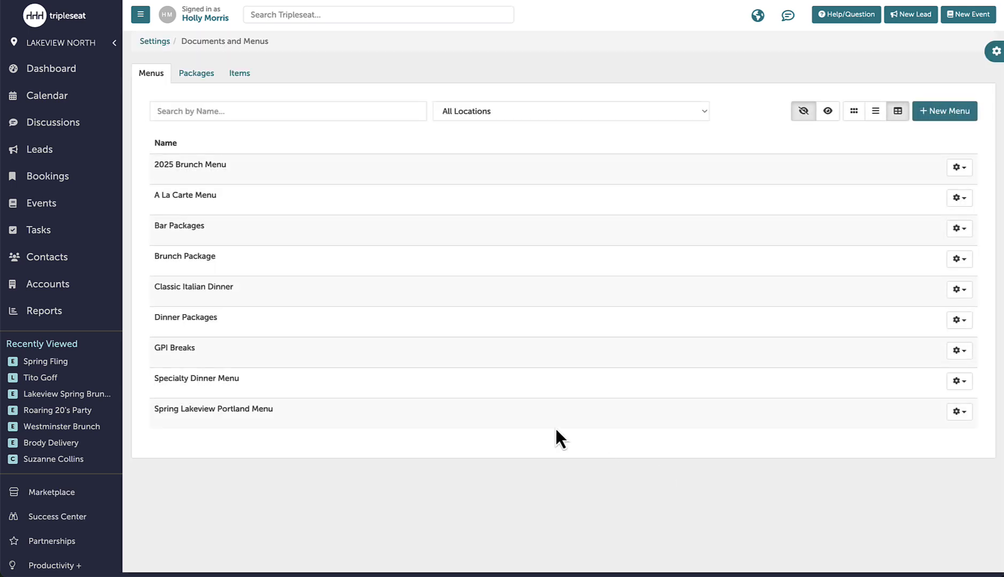
{"action": "left_click", "coordinate": [401, 160]}
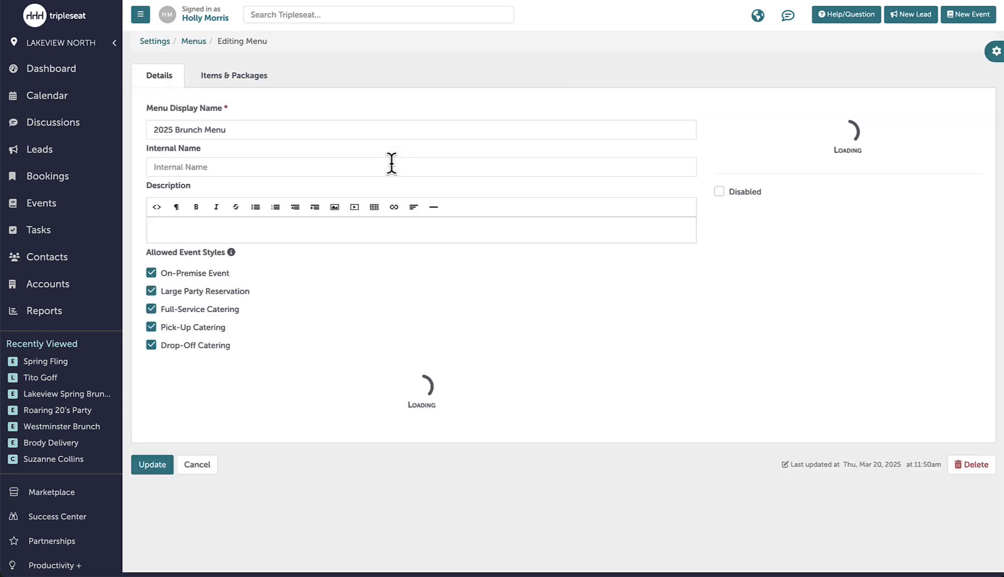
{"action": "left_click", "coordinate": [152, 407]}
{"action": "left_click", "coordinate": [154, 478]}
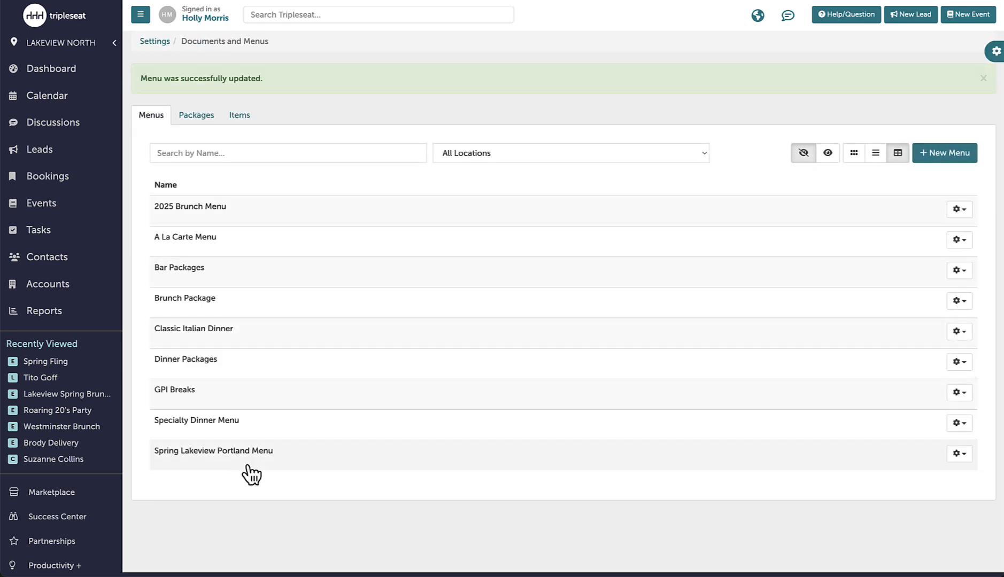
Allow the Brunch meal period on the Brunch Package menu and update it.
{"action": "left_click", "coordinate": [348, 309]}
{"action": "left_click", "coordinate": [151, 408]}
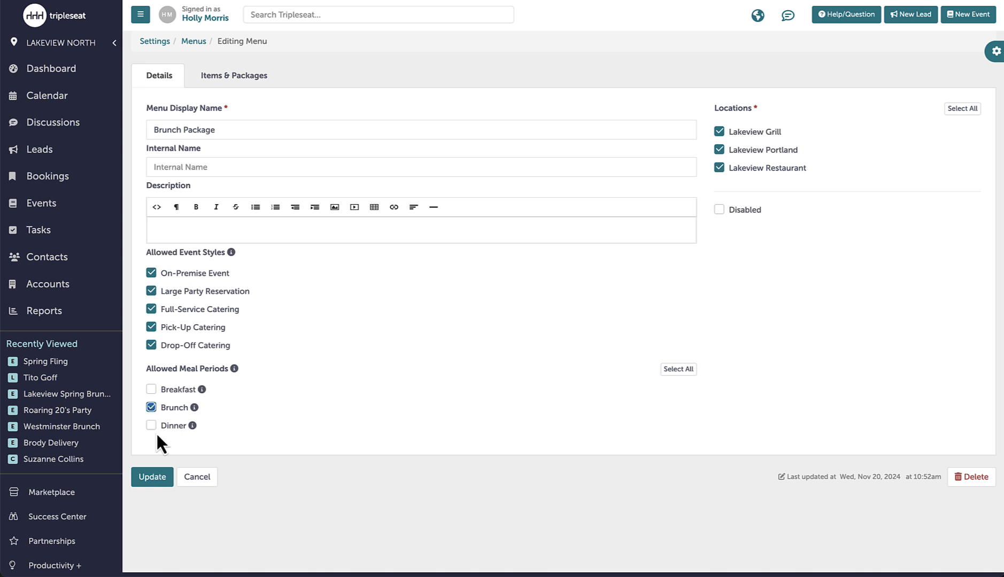
{"action": "left_click", "coordinate": [160, 477]}
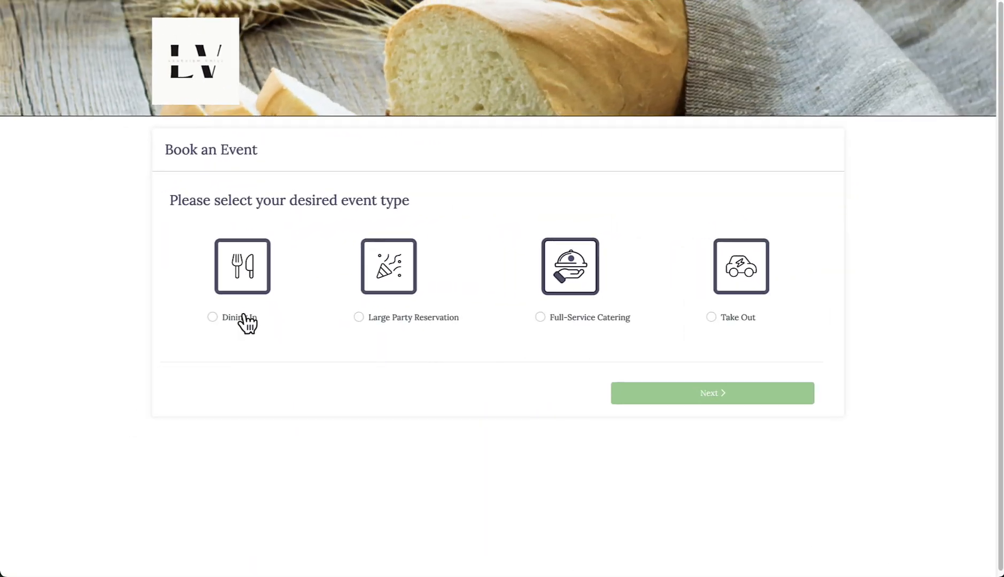
On the guest booking form, choose Dining In as the event type and continue through the following selection page.
{"action": "left_click", "coordinate": [241, 320]}
{"action": "left_click", "coordinate": [737, 410]}
{"action": "left_click", "coordinate": [198, 247]}
{"action": "left_click", "coordinate": [702, 445]}
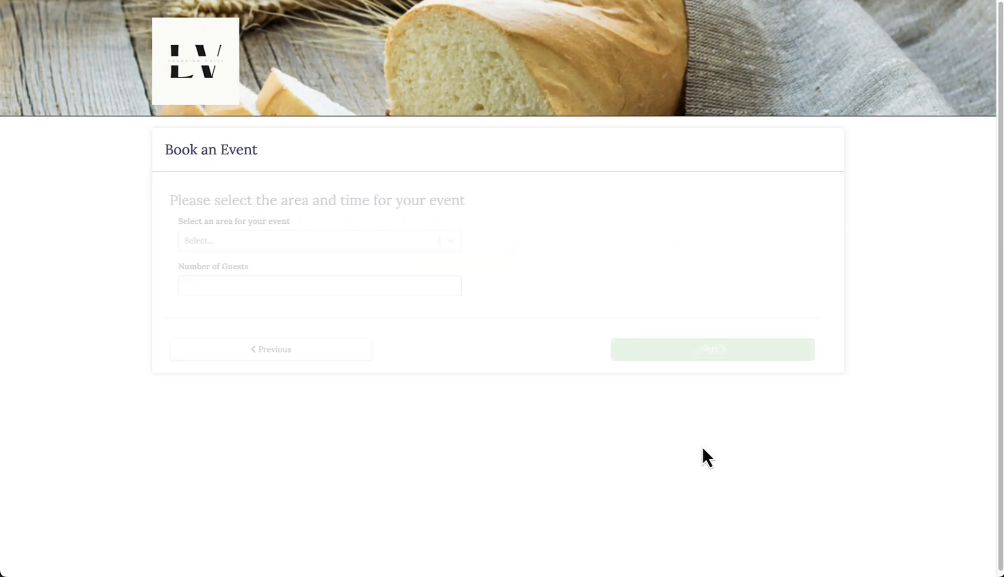
Choose the Lounge as the event area and enter 24 guests.
{"action": "left_click", "coordinate": [307, 243]}
{"action": "left_click", "coordinate": [300, 389]}
{"action": "left_click", "coordinate": [269, 285]}
{"action": "type", "text": "24"}
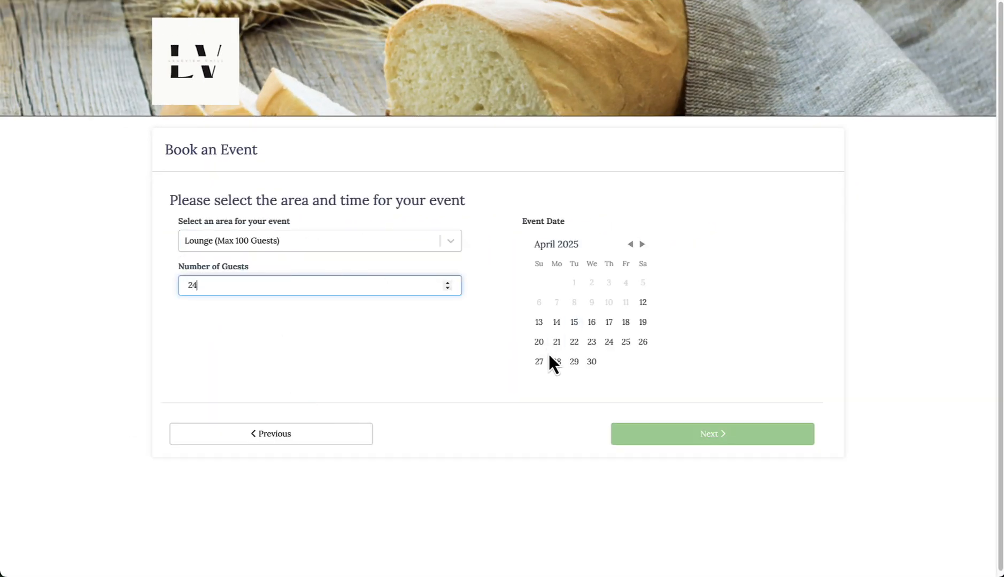
Set the event date to April 20, 2025 with a 12:00 PM start, pick an end time, and continue to review the available menus.
{"action": "left_click", "coordinate": [540, 342]}
{"action": "left_click", "coordinate": [546, 412]}
{"action": "left_click", "coordinate": [553, 481]}
{"action": "left_click", "coordinate": [564, 460]}
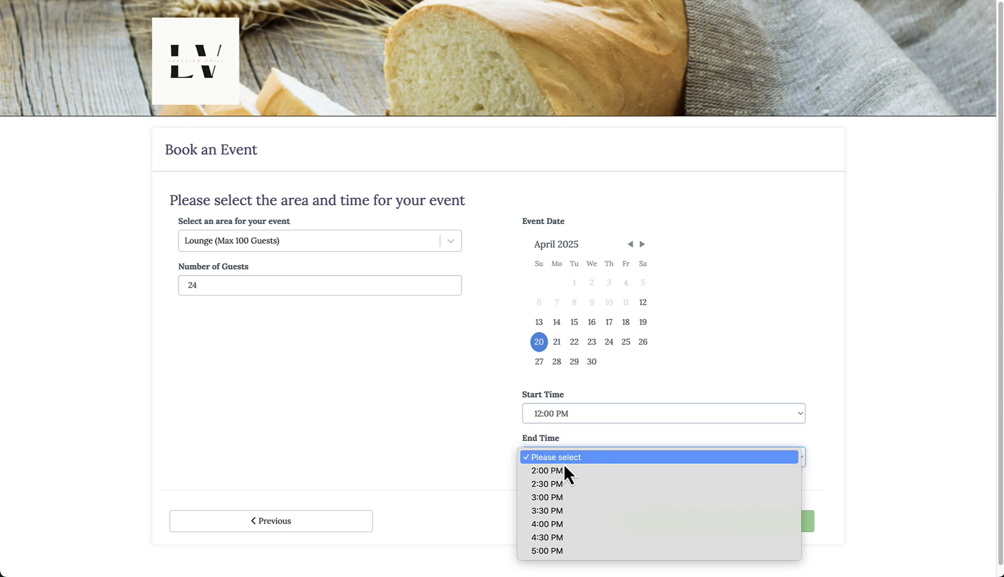
{"action": "left_click", "coordinate": [586, 493]}
{"action": "left_click", "coordinate": [702, 541]}
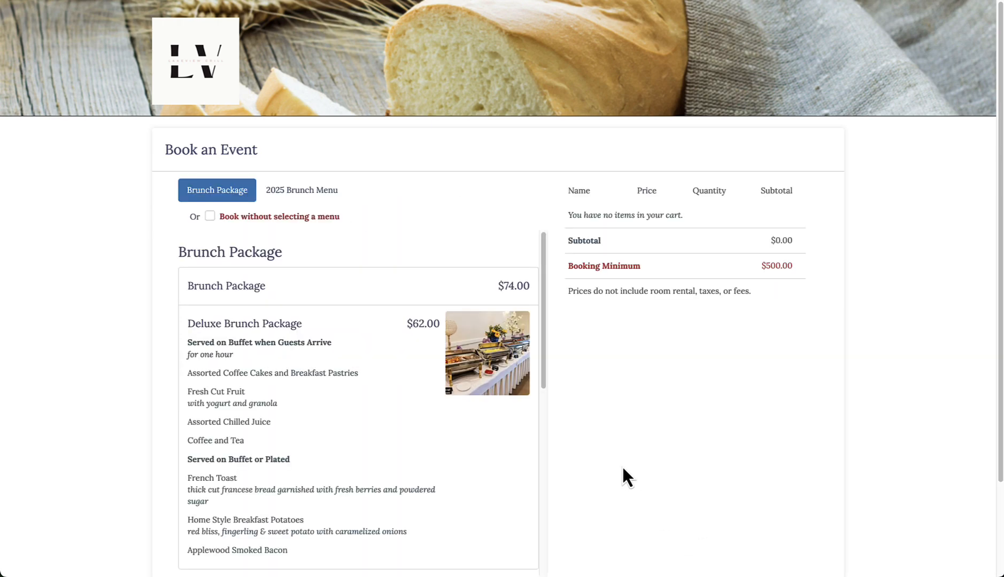
{"action": "scroll", "coordinate": [282, 362], "scroll_direction": "down", "scroll_amount": 2}
{"action": "scroll", "coordinate": [286, 366], "scroll_direction": "up", "scroll_amount": 2}
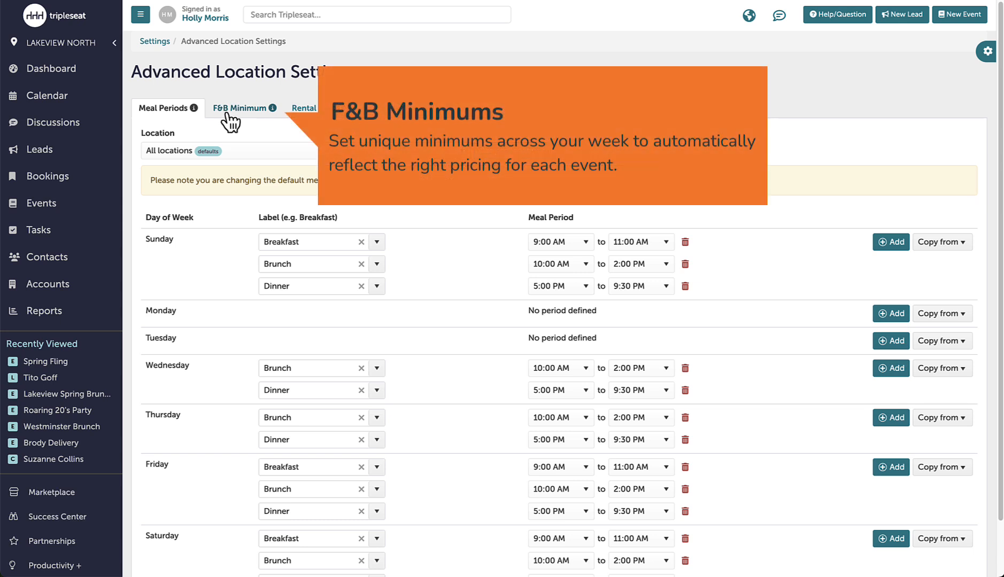
In the F&B Minimum settings, select Lakeview Grill, On-Premise Event and Main Dining Room with a flat rate type.
{"action": "left_click", "coordinate": [226, 113]}
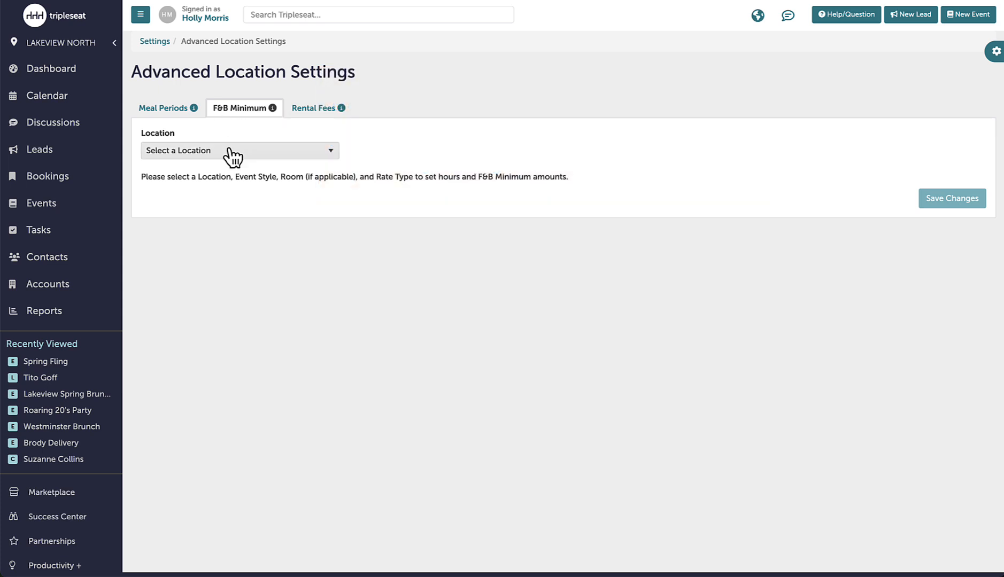
{"action": "left_click", "coordinate": [233, 151]}
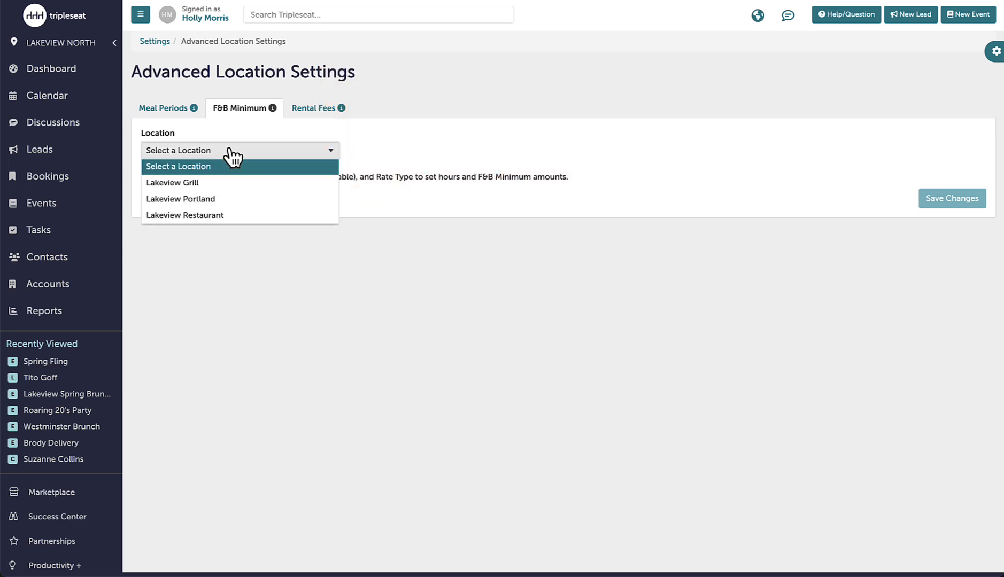
{"action": "left_click", "coordinate": [241, 183]}
{"action": "left_click", "coordinate": [493, 155]}
{"action": "left_click", "coordinate": [489, 184]}
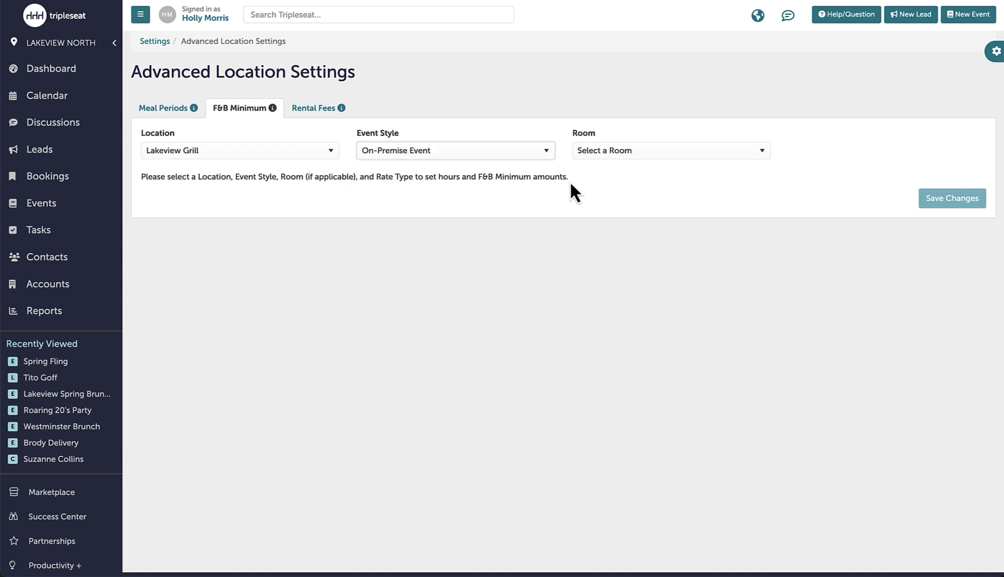
{"action": "left_click", "coordinate": [636, 151]}
{"action": "left_click", "coordinate": [637, 198]}
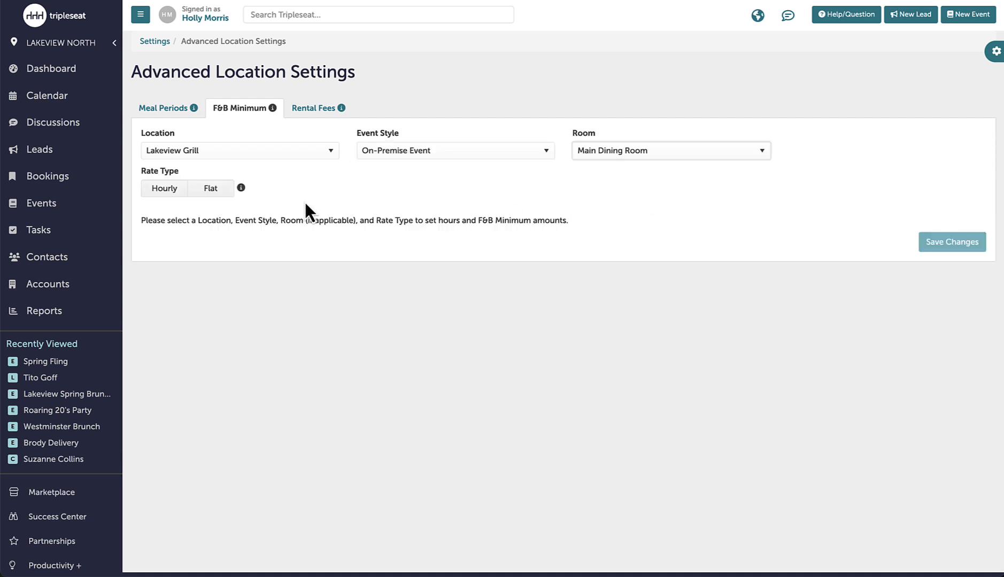
{"action": "left_click", "coordinate": [215, 191]}
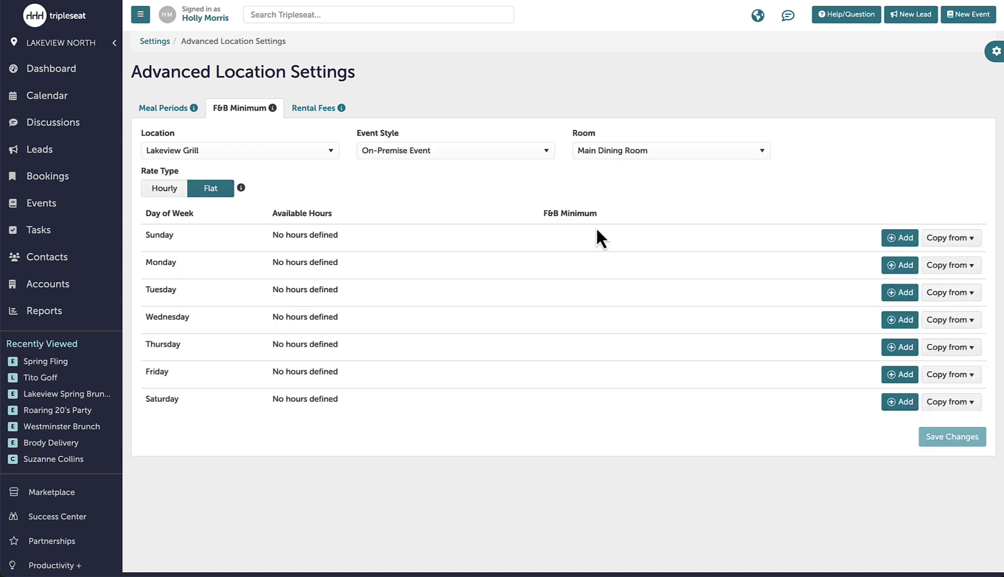
Add Sunday available hours from 11:00 AM to 4:00 PM with an F&B minimum of $1000.00.
{"action": "left_click", "coordinate": [900, 239]}
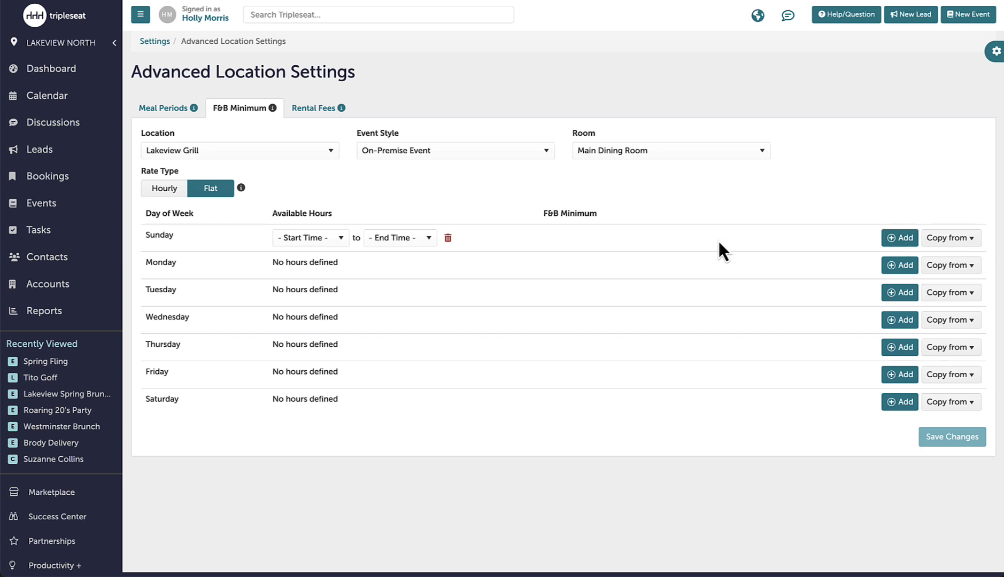
{"action": "left_click", "coordinate": [308, 239]}
{"action": "scroll", "coordinate": [305, 295], "scroll_direction": "down", "scroll_amount": 1}
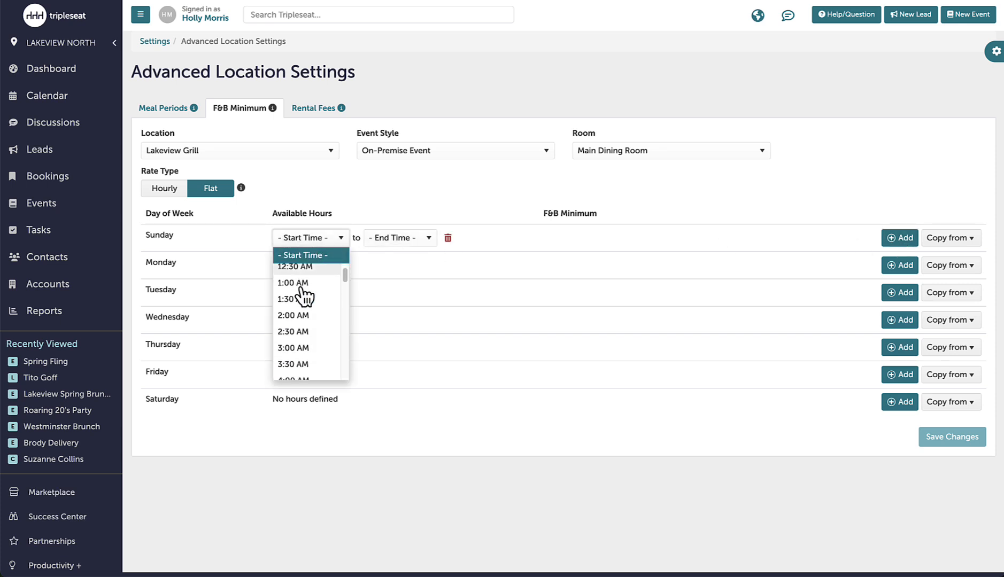
{"action": "scroll", "coordinate": [305, 297], "scroll_direction": "down", "scroll_amount": 6}
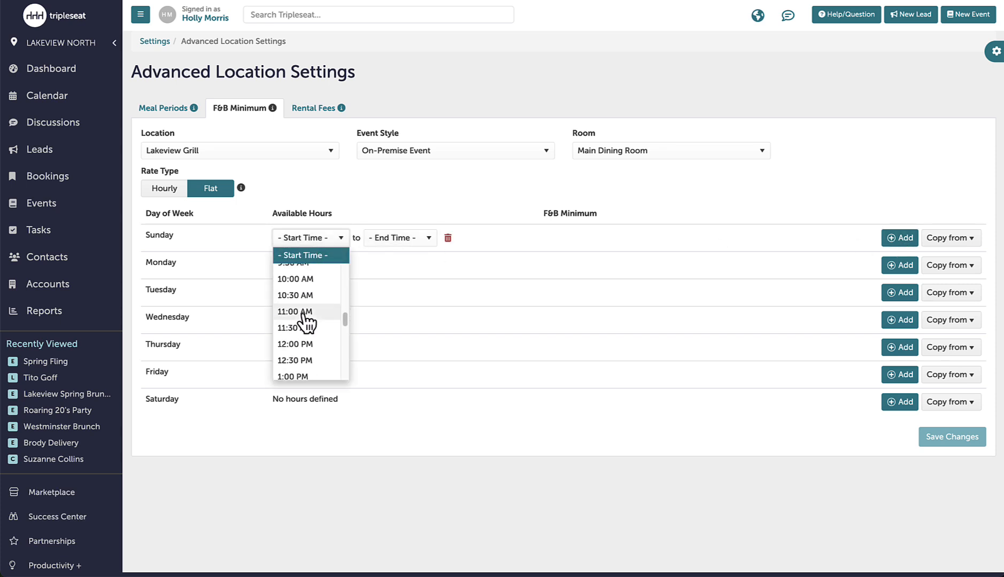
{"action": "left_click", "coordinate": [295, 312]}
{"action": "left_click", "coordinate": [394, 239]}
{"action": "scroll", "coordinate": [390, 331], "scroll_direction": "down", "scroll_amount": 2}
{"action": "left_click", "coordinate": [390, 360]}
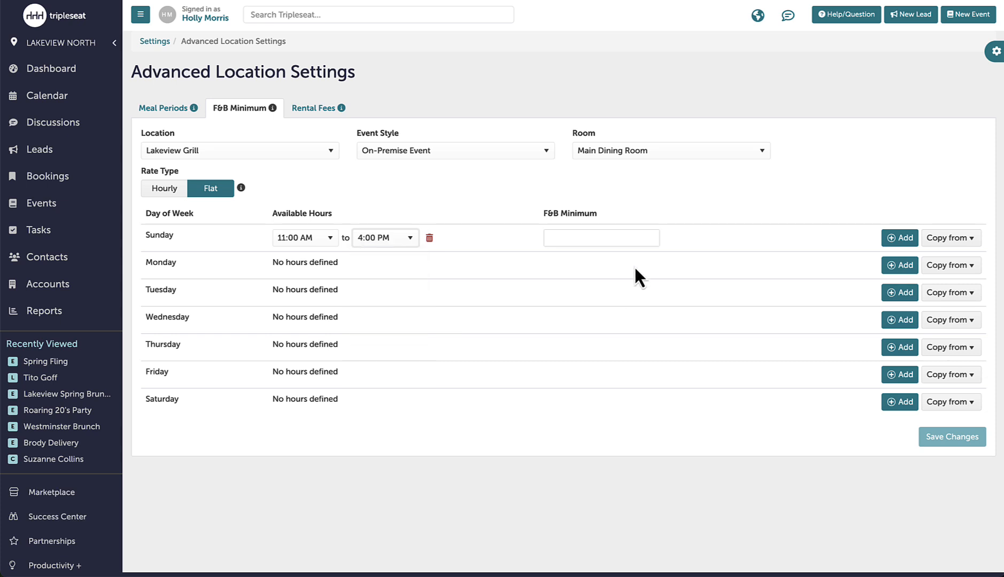
{"action": "left_click", "coordinate": [616, 239]}
{"action": "type", "text": "1000.00"}
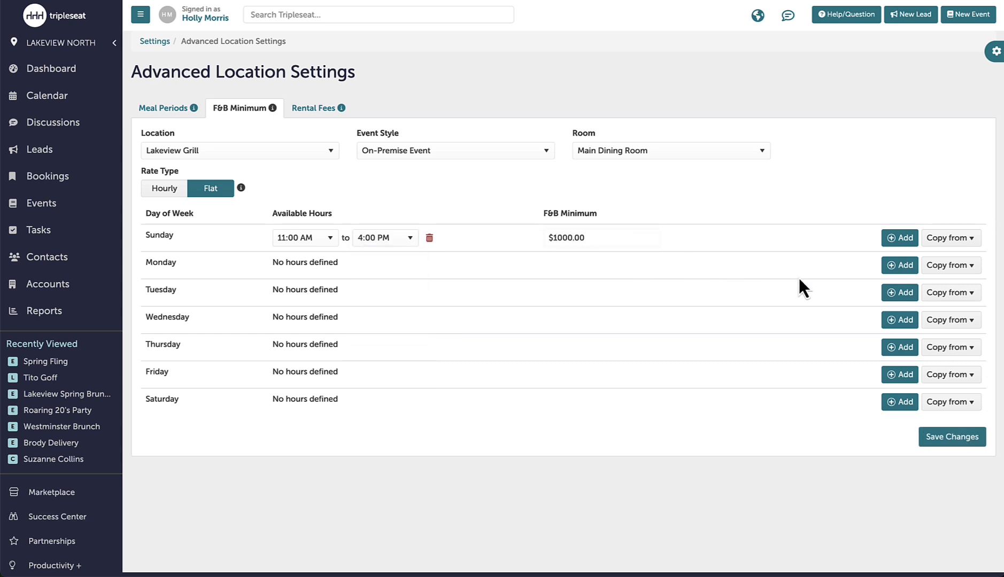
Add a second Sunday period from 4:30 PM to 10:00 PM with an F&B minimum of $2000.00.
{"action": "left_click", "coordinate": [898, 238]}
{"action": "left_click", "coordinate": [337, 260]}
{"action": "scroll", "coordinate": [309, 343], "scroll_direction": "down", "scroll_amount": 3}
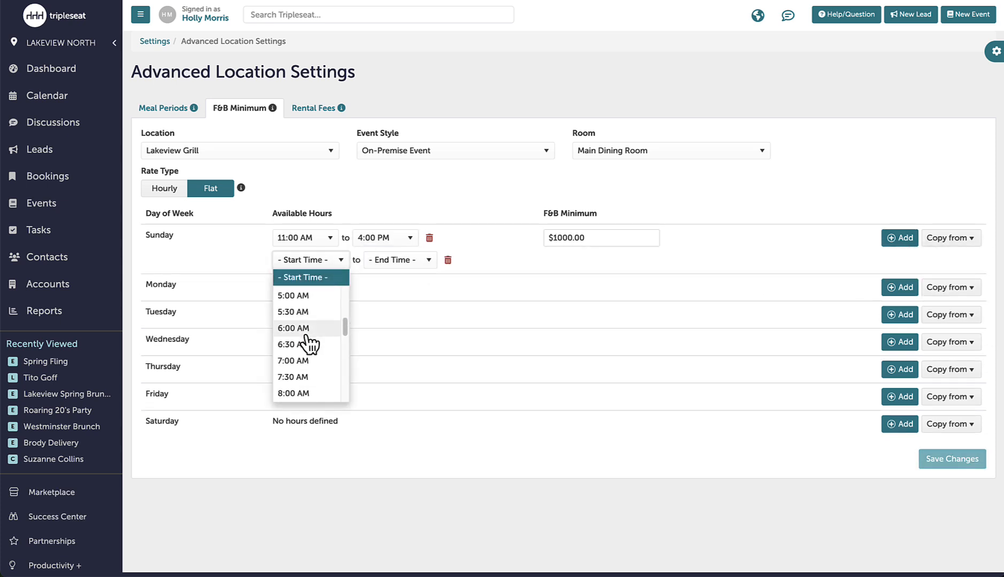
{"action": "scroll", "coordinate": [308, 347], "scroll_direction": "down", "scroll_amount": 5}
{"action": "left_click", "coordinate": [305, 360]}
{"action": "left_click", "coordinate": [420, 261]}
{"action": "scroll", "coordinate": [379, 352], "scroll_direction": "down", "scroll_amount": 3}
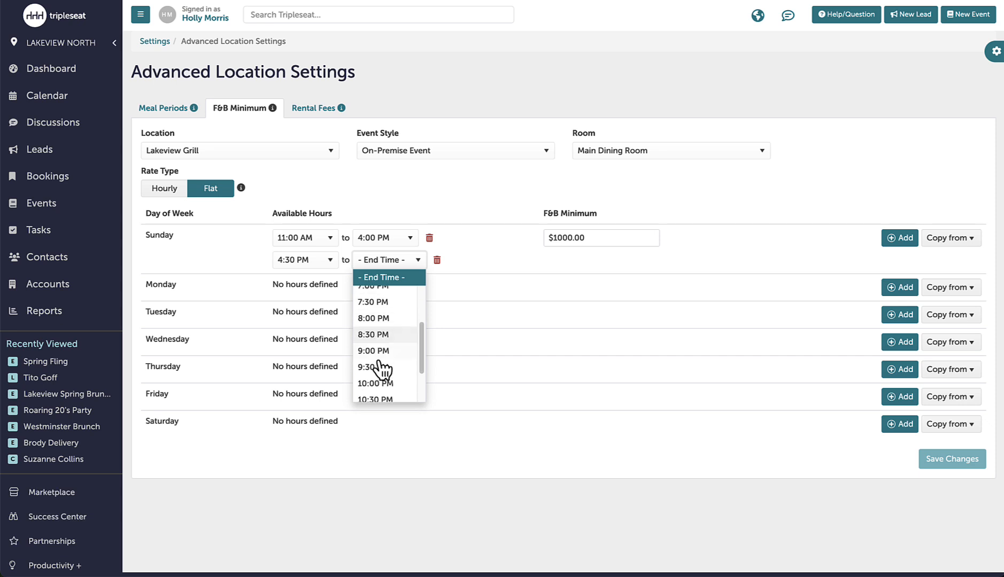
{"action": "left_click", "coordinate": [381, 384]}
{"action": "left_click", "coordinate": [582, 257]}
{"action": "type", "text": "2"}
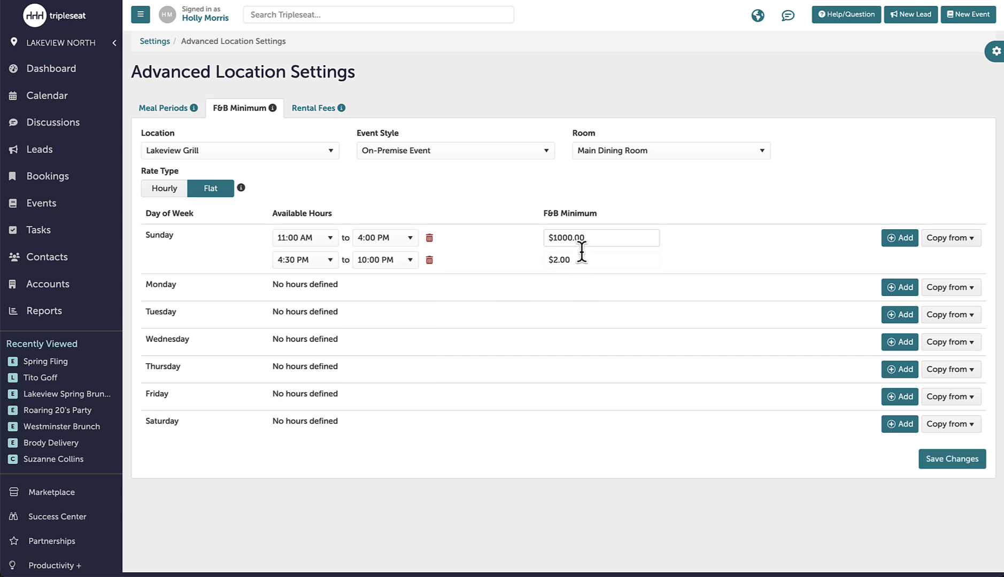
{"action": "type", "text": "000"}
Copy Sunday's hours and minimums to Saturday, Friday and Thursday, and save the changes.
{"action": "left_click", "coordinate": [942, 426]}
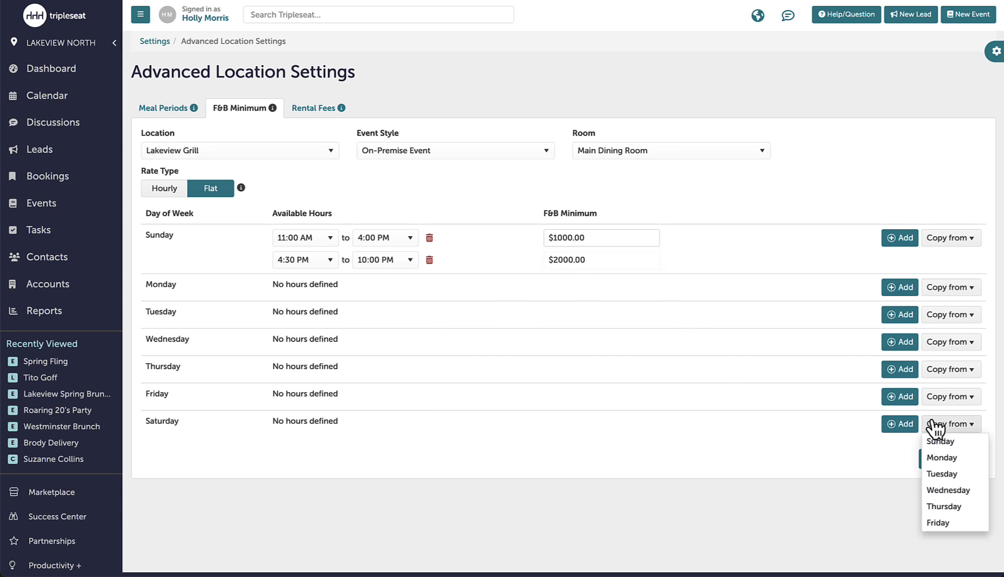
{"action": "left_click", "coordinate": [939, 442]}
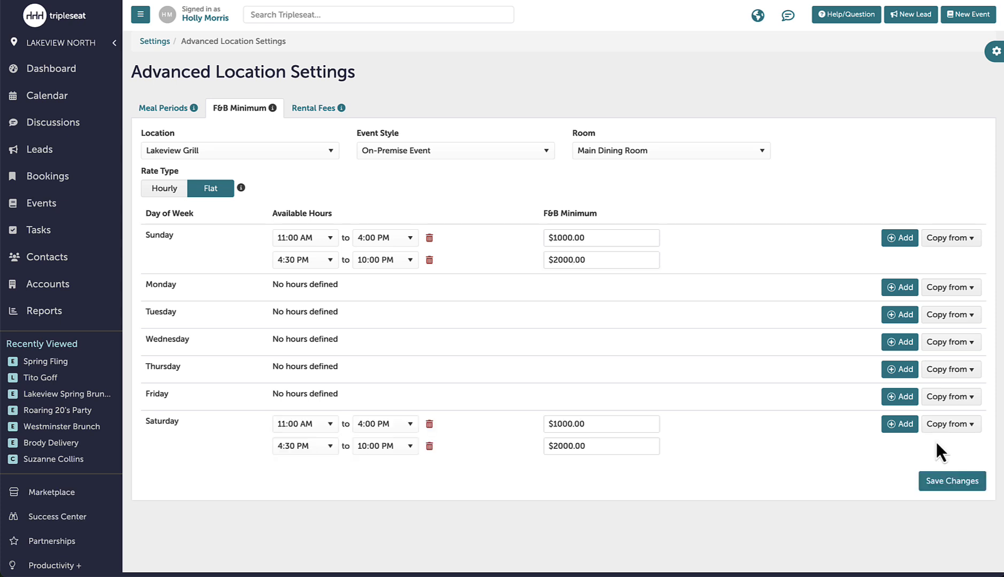
{"action": "left_click", "coordinate": [947, 397]}
{"action": "left_click", "coordinate": [941, 415]}
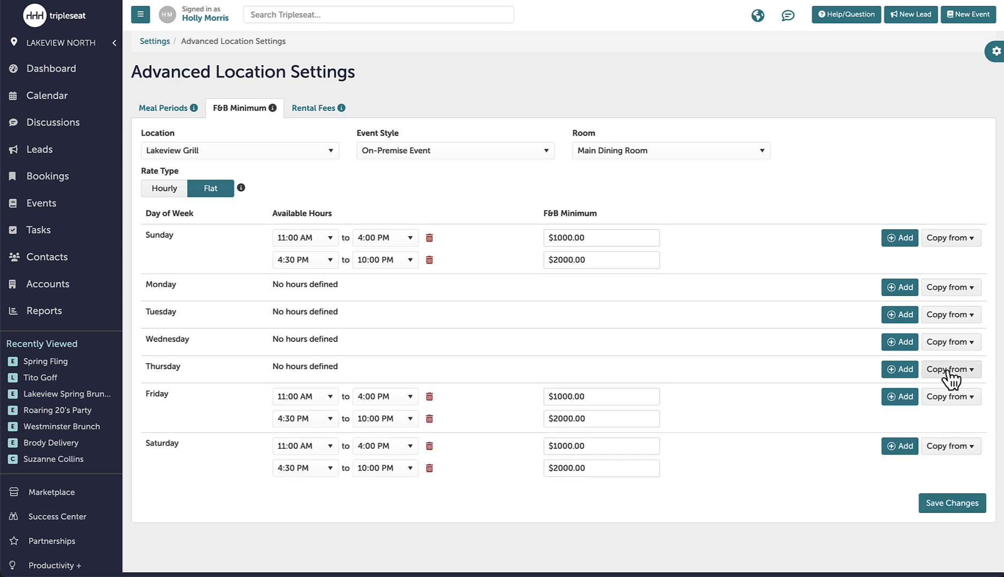
{"action": "left_click", "coordinate": [947, 369]}
{"action": "left_click", "coordinate": [940, 387]}
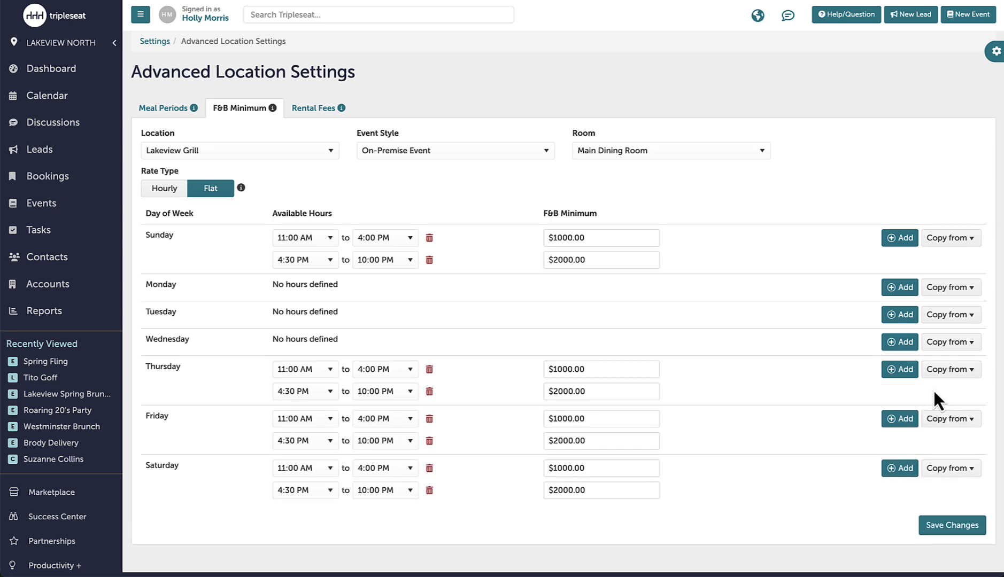
{"action": "left_click", "coordinate": [966, 532]}
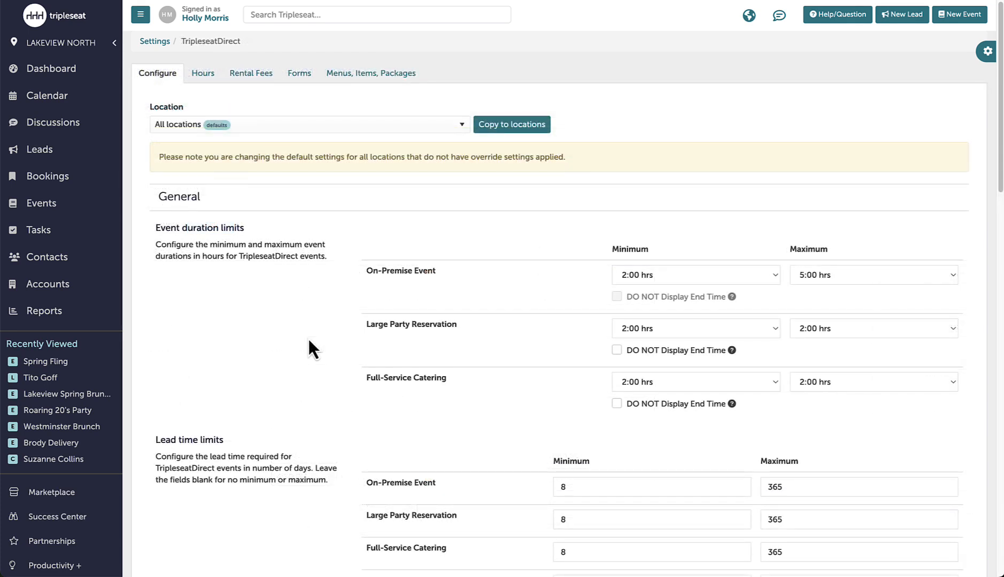
In the TripleseatDirect billing details for on-premise events, count Food, Beverage and Staffing towards the F&B minimum.
{"action": "scroll", "coordinate": [309, 337], "scroll_direction": "down", "scroll_amount": 5}
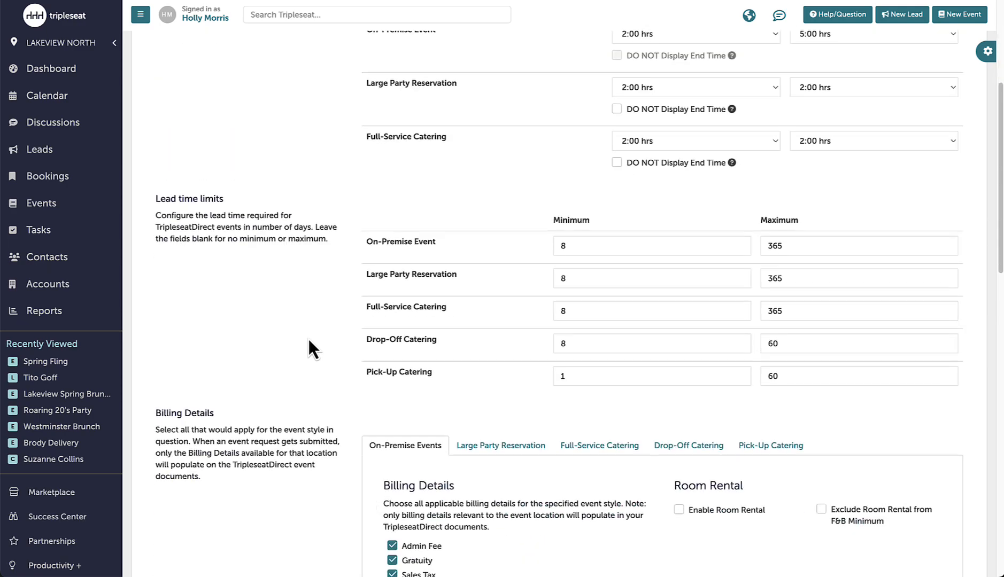
{"action": "scroll", "coordinate": [308, 342], "scroll_direction": "down", "scroll_amount": 5}
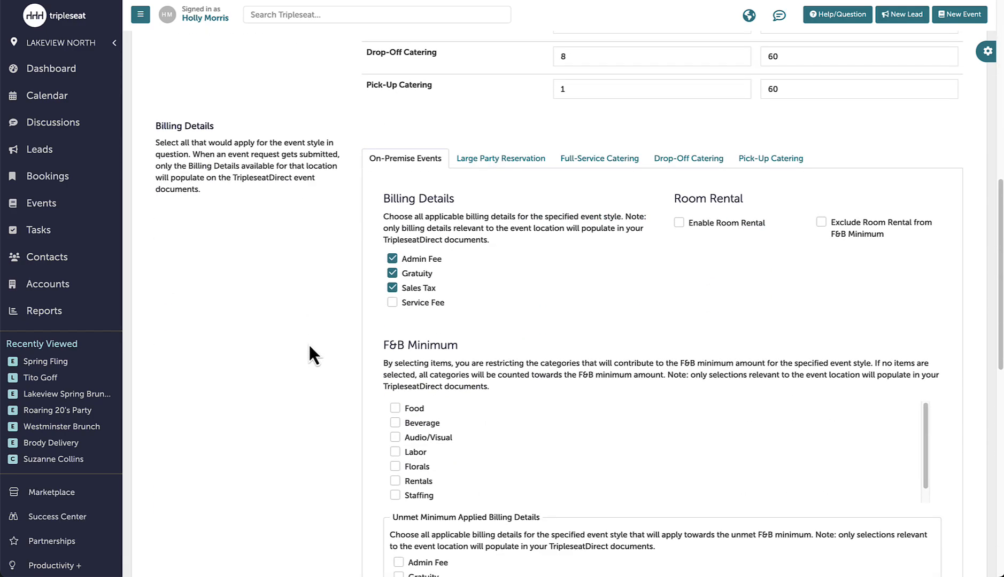
{"action": "scroll", "coordinate": [309, 344], "scroll_direction": "down", "scroll_amount": 2}
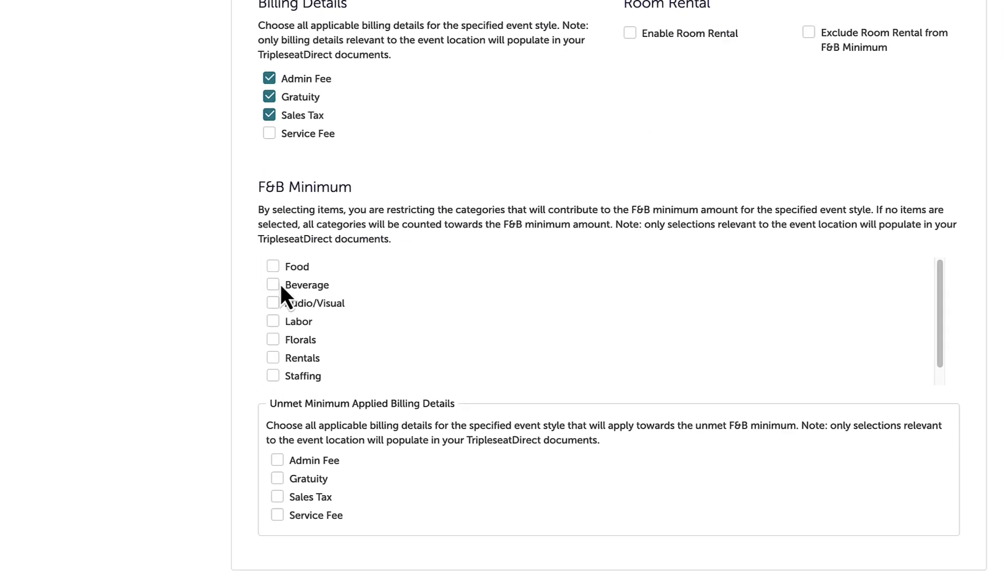
{"action": "left_click", "coordinate": [108, 181]}
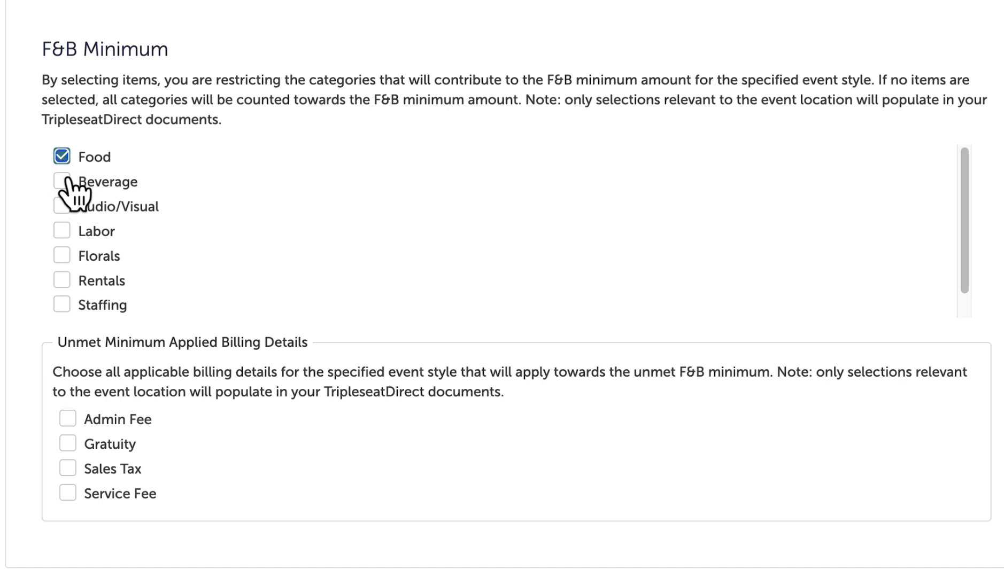
{"action": "left_click", "coordinate": [108, 203]}
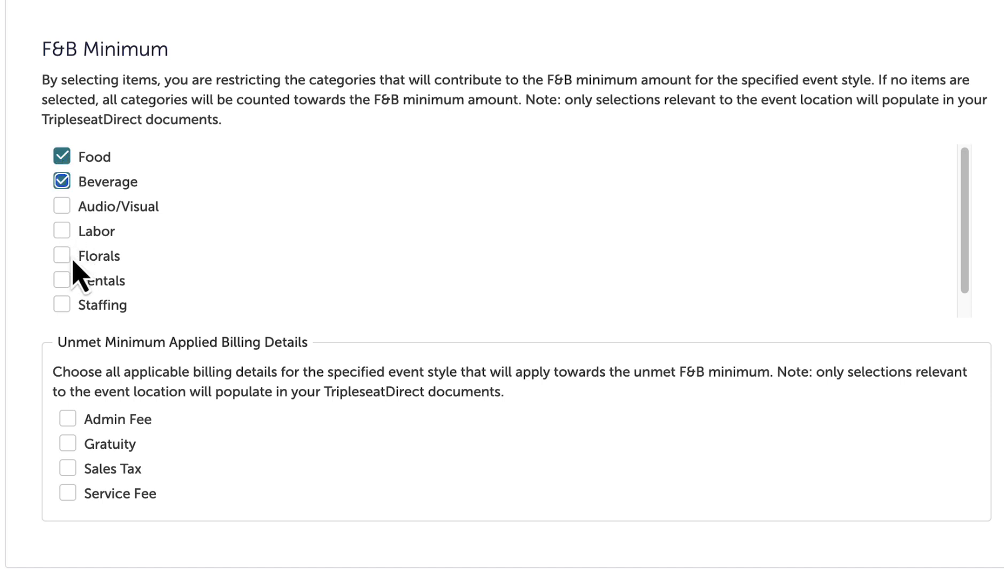
{"action": "left_click", "coordinate": [62, 307]}
Apply Admin Fee and Sales Tax to the unmet F&B minimum and save the TripleseatDirect configuration.
{"action": "left_click", "coordinate": [68, 420]}
{"action": "left_click", "coordinate": [68, 469]}
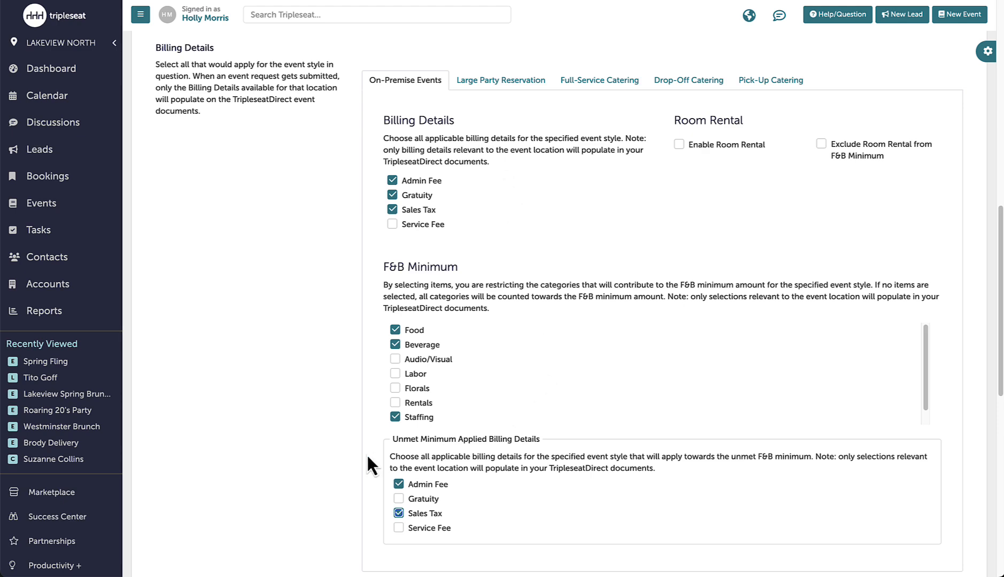
{"action": "scroll", "coordinate": [350, 471], "scroll_direction": "down", "scroll_amount": 7}
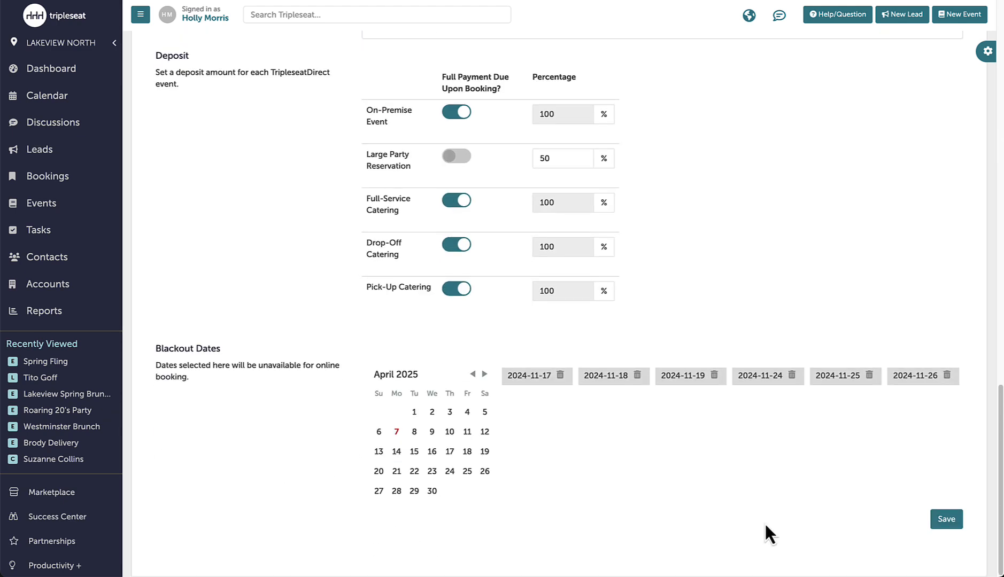
{"action": "left_click", "coordinate": [945, 521]}
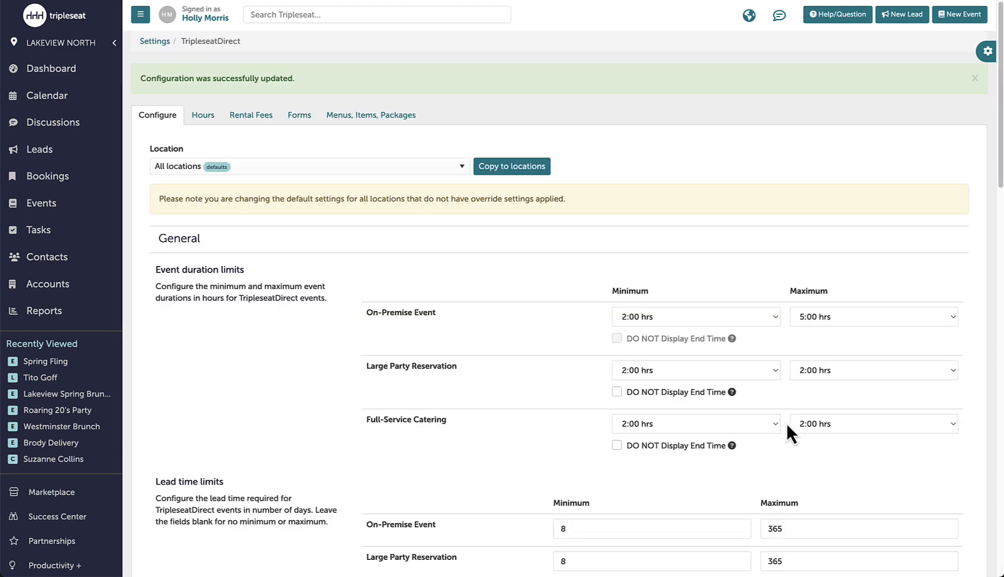
Open the Brunch Form from the TripleseatDirect forms list and look through its settings.
{"action": "left_click", "coordinate": [299, 117]}
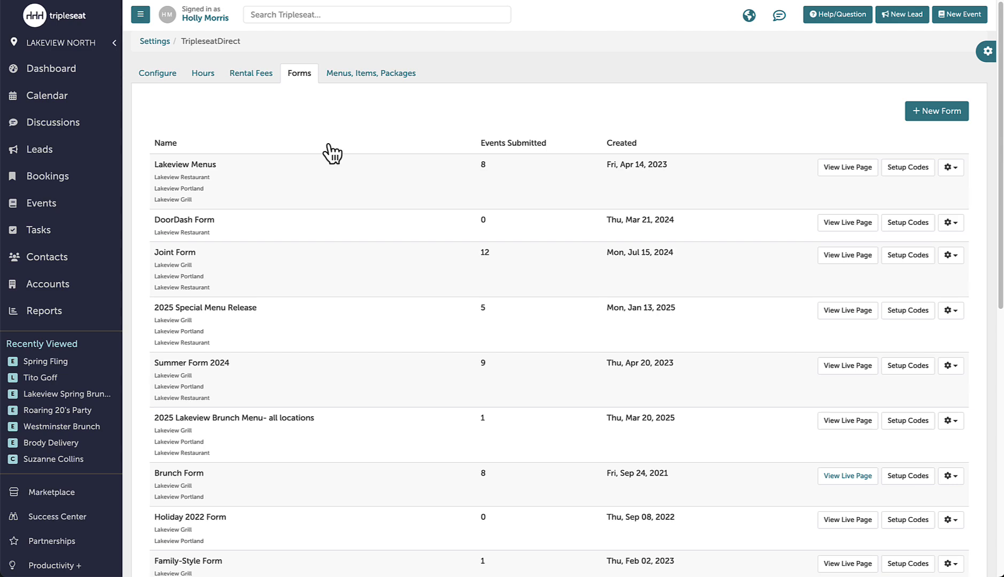
{"action": "left_click", "coordinate": [951, 476]}
{"action": "left_click", "coordinate": [900, 496]}
{"action": "scroll", "coordinate": [479, 363], "scroll_direction": "down", "scroll_amount": 20}
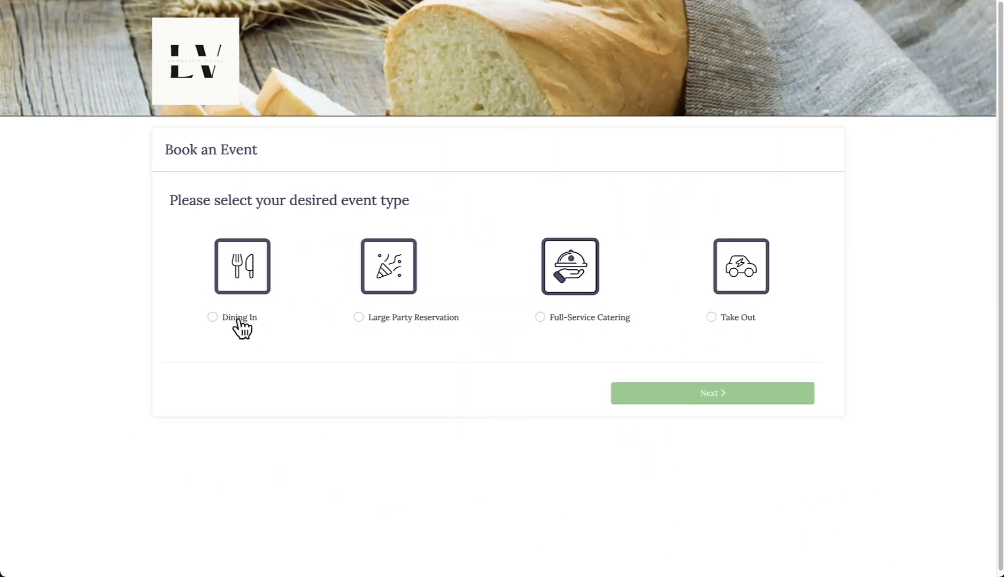
On the guest booking form, choose Dining In as the event type and continue past the location page.
{"action": "left_click", "coordinate": [238, 320]}
{"action": "left_click", "coordinate": [726, 386]}
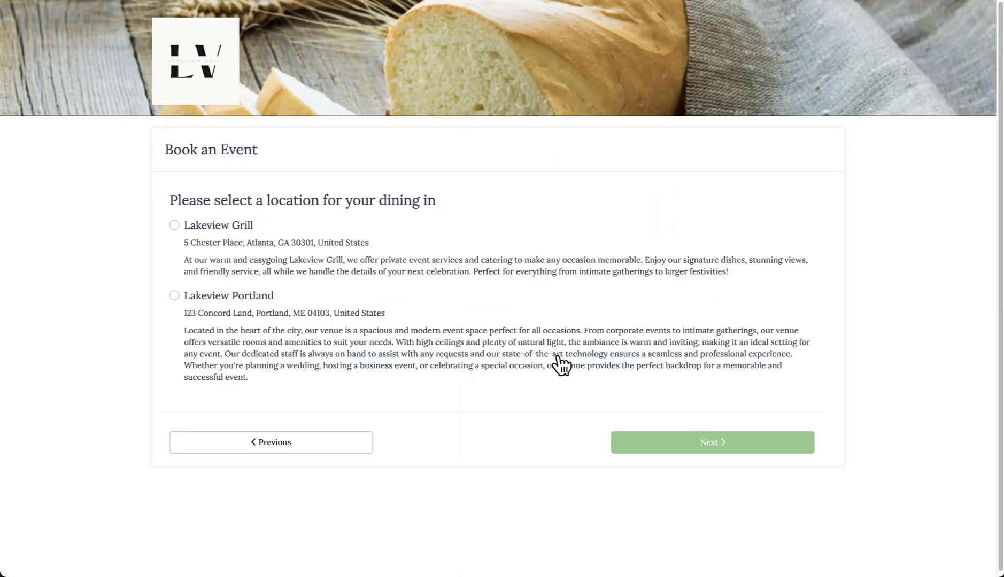
{"action": "left_click", "coordinate": [732, 445]}
Choose the Main Dining Room as the event area and enter 30 guests.
{"action": "left_click", "coordinate": [353, 241]}
{"action": "left_click", "coordinate": [349, 274]}
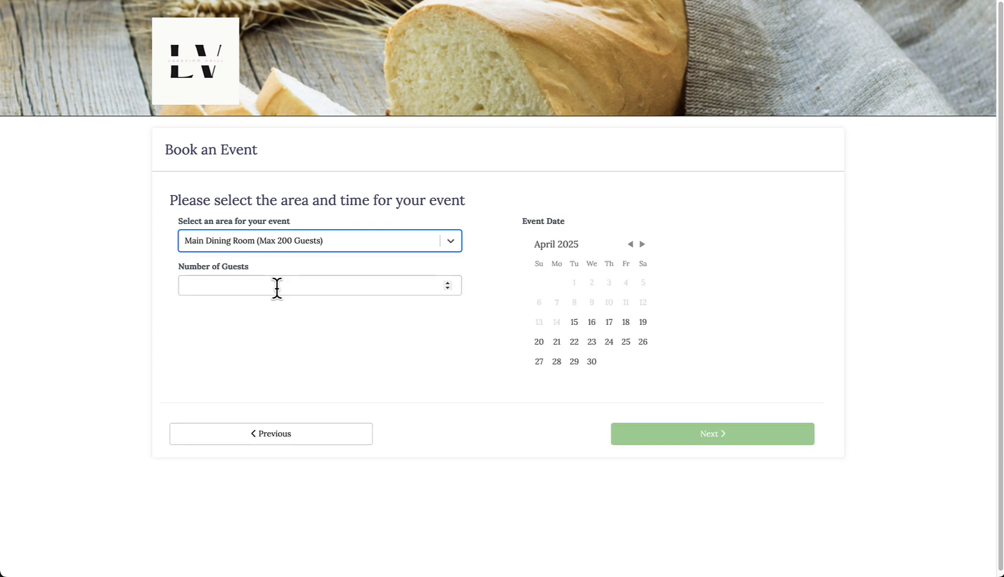
{"action": "left_click", "coordinate": [276, 287]}
{"action": "type", "text": "30"}
Set the event date to April 27, 2025 from 11:30 AM to 4:00 PM and continue to the menu page.
{"action": "left_click", "coordinate": [539, 361]}
{"action": "left_click", "coordinate": [575, 413]}
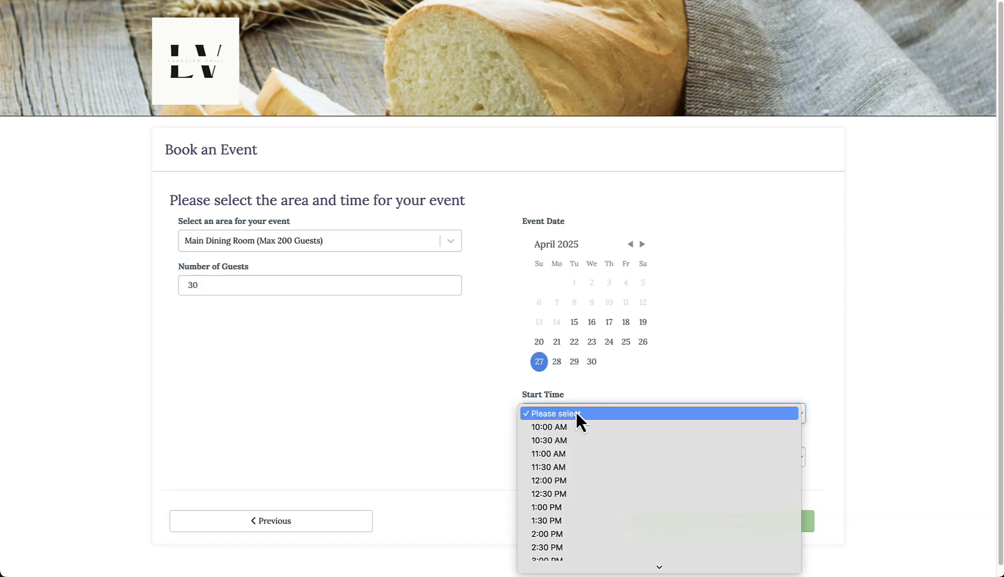
{"action": "left_click", "coordinate": [584, 466]}
{"action": "left_click", "coordinate": [585, 458]}
{"action": "left_click", "coordinate": [587, 536]}
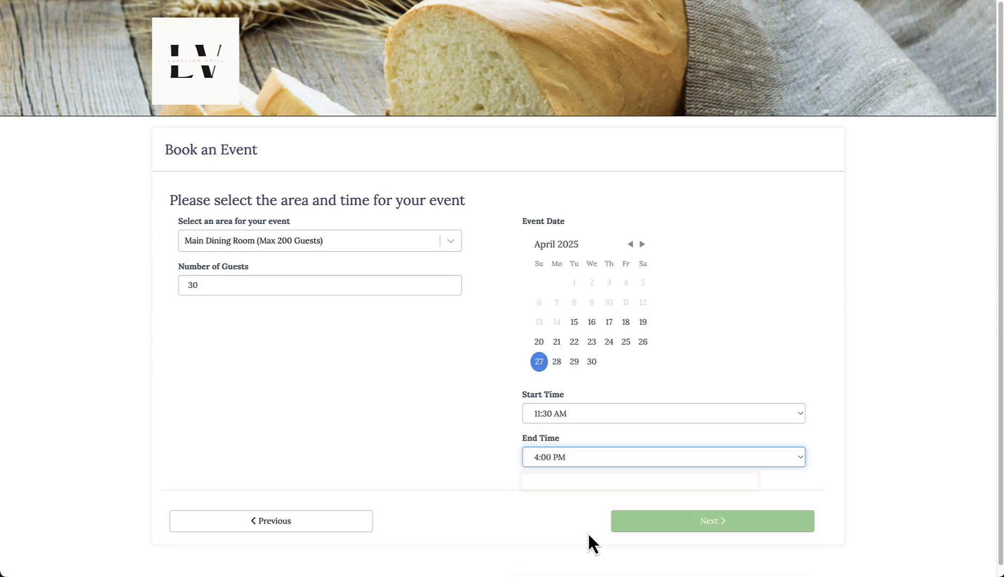
{"action": "left_click", "coordinate": [686, 546]}
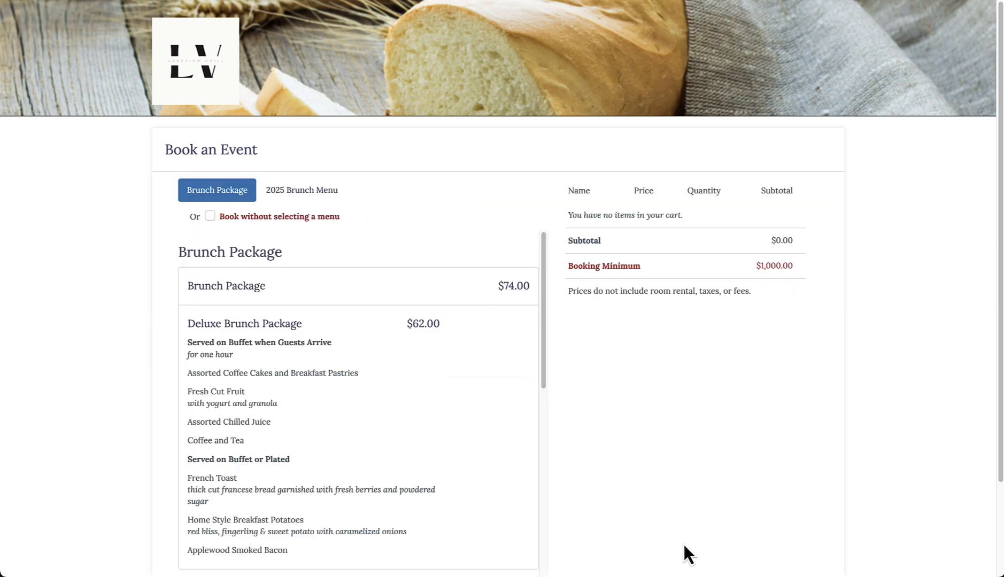
Opt to book without selecting a menu, agree to the booking minimum and continue to the guest details page.
{"action": "left_click", "coordinate": [210, 216]}
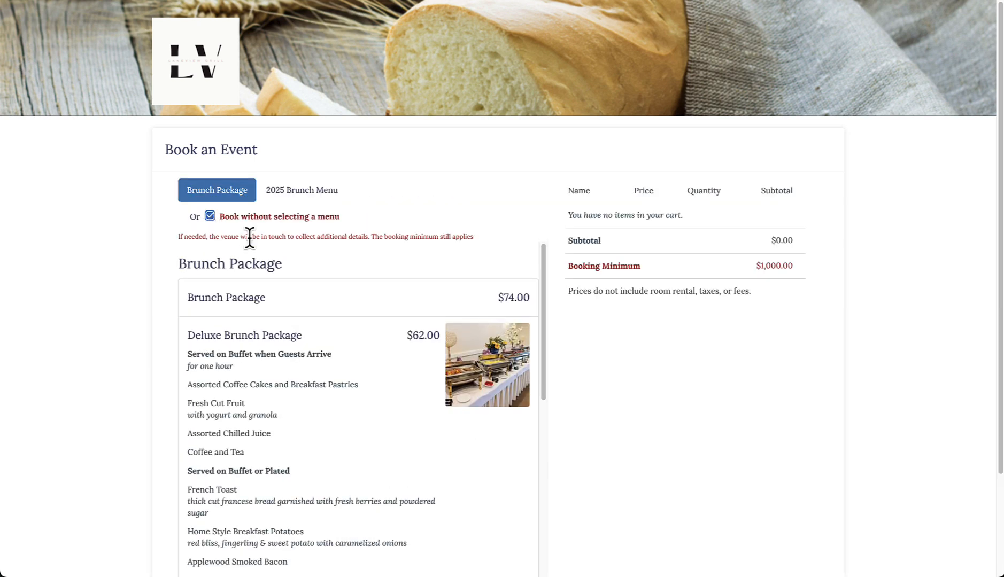
{"action": "scroll", "coordinate": [719, 326], "scroll_direction": "down", "scroll_amount": 2}
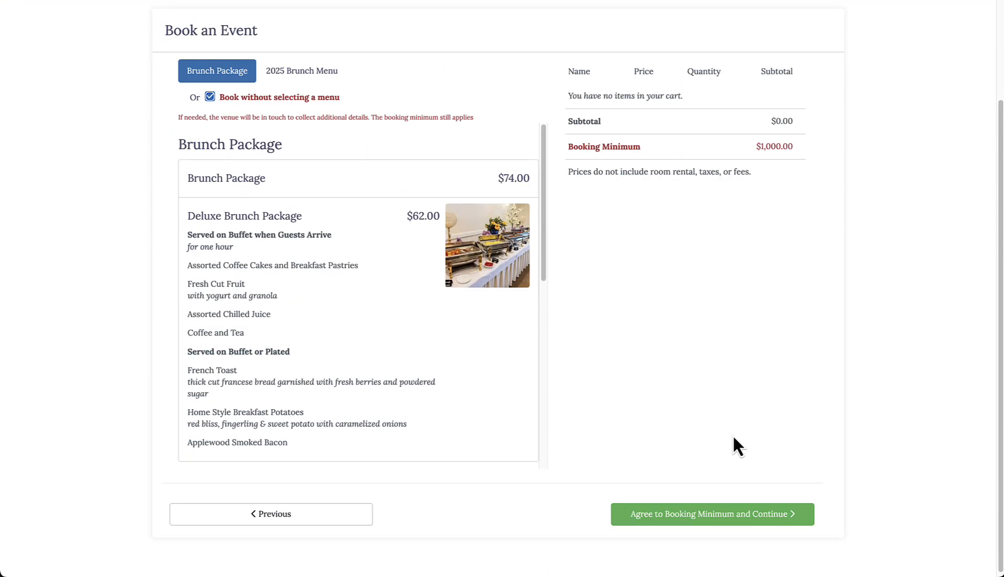
{"action": "left_click", "coordinate": [728, 515]}
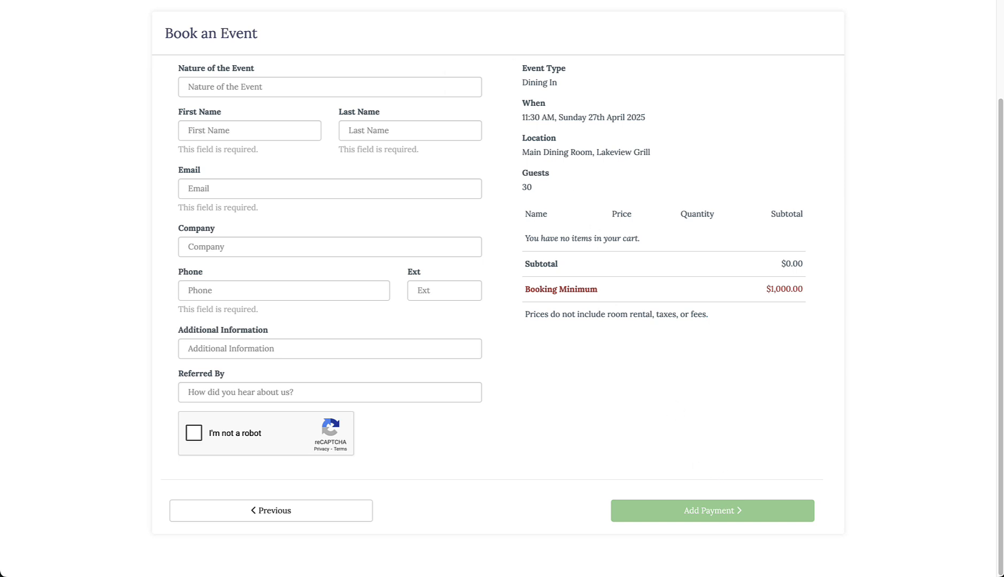
{"action": "scroll", "coordinate": [291, 11], "scroll_direction": "up", "scroll_amount": 3}
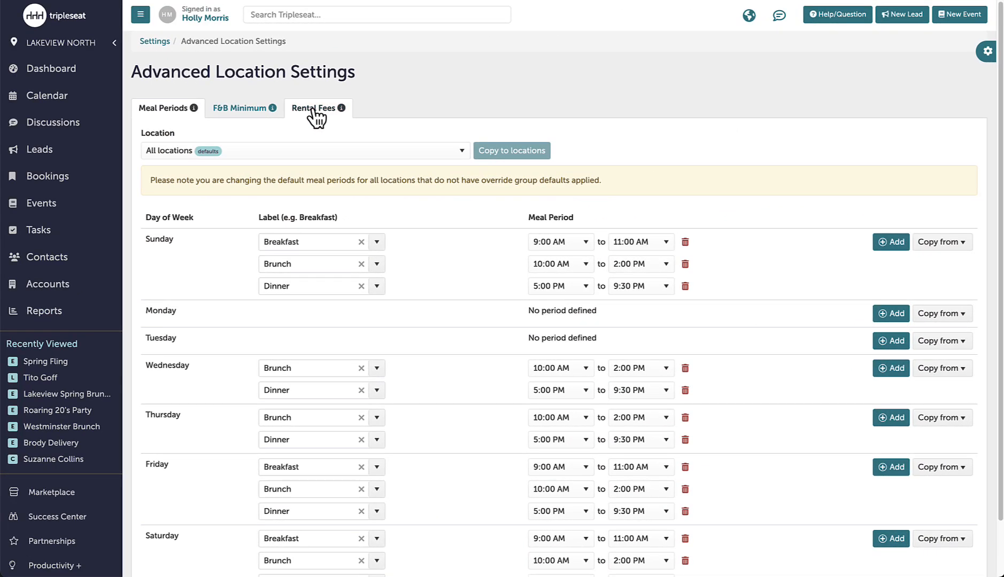
In the Rental Fees settings, select Lakeview Grill, On-Premise Event and Main Dining Room with the Flat rate type.
{"action": "left_click", "coordinate": [310, 107]}
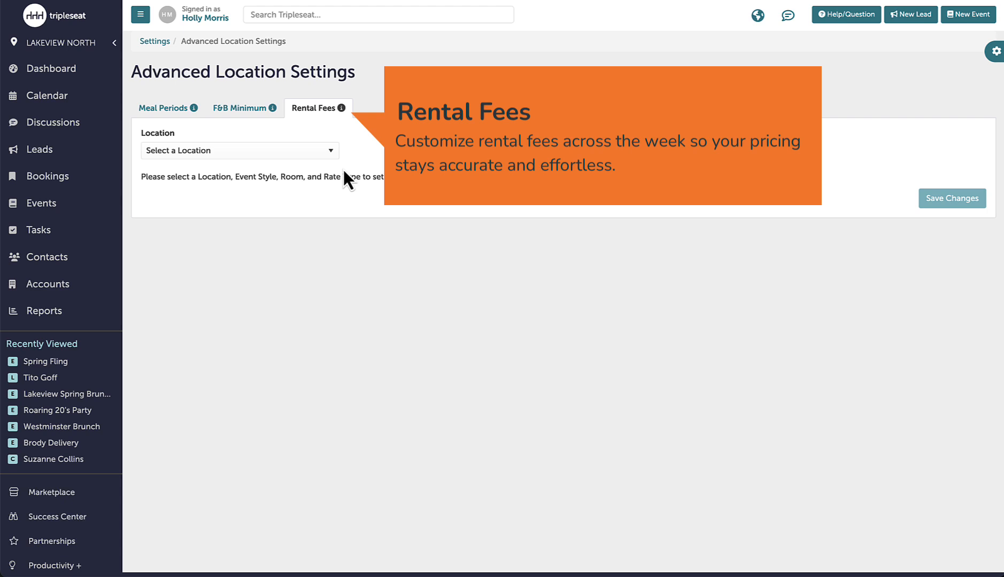
{"action": "left_click", "coordinate": [302, 152]}
{"action": "left_click", "coordinate": [283, 184]}
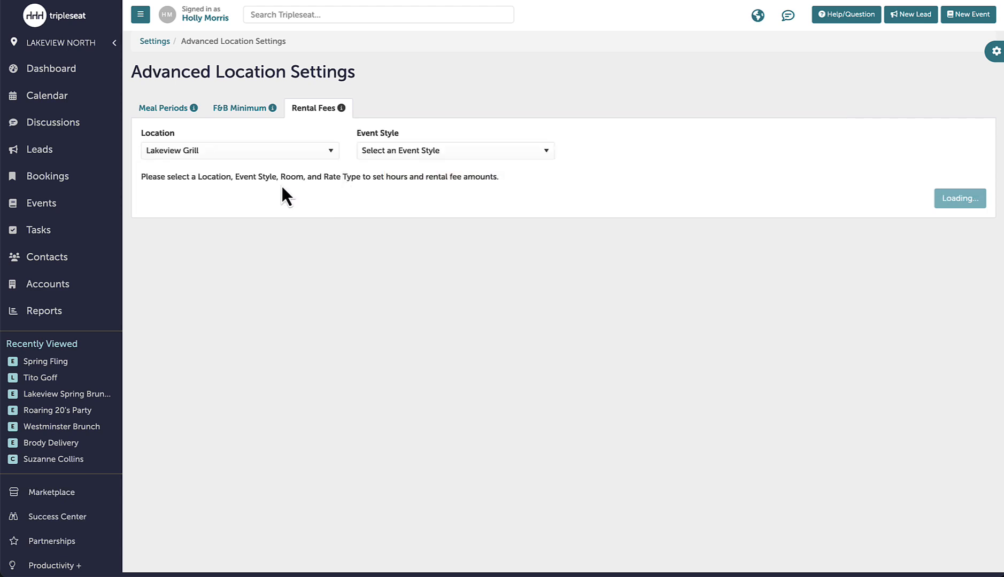
{"action": "left_click", "coordinate": [425, 154]}
{"action": "left_click", "coordinate": [444, 182]}
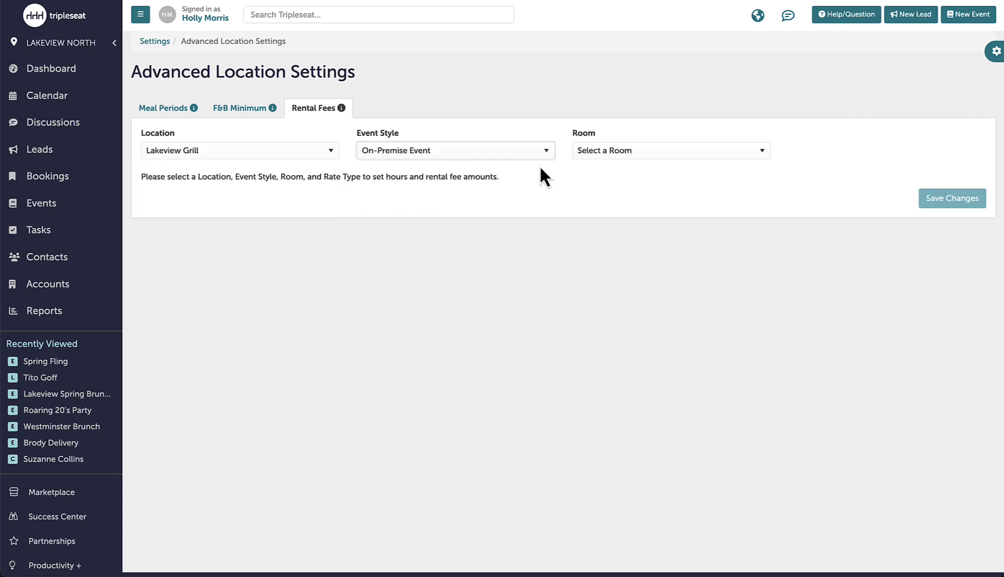
{"action": "left_click", "coordinate": [598, 153]}
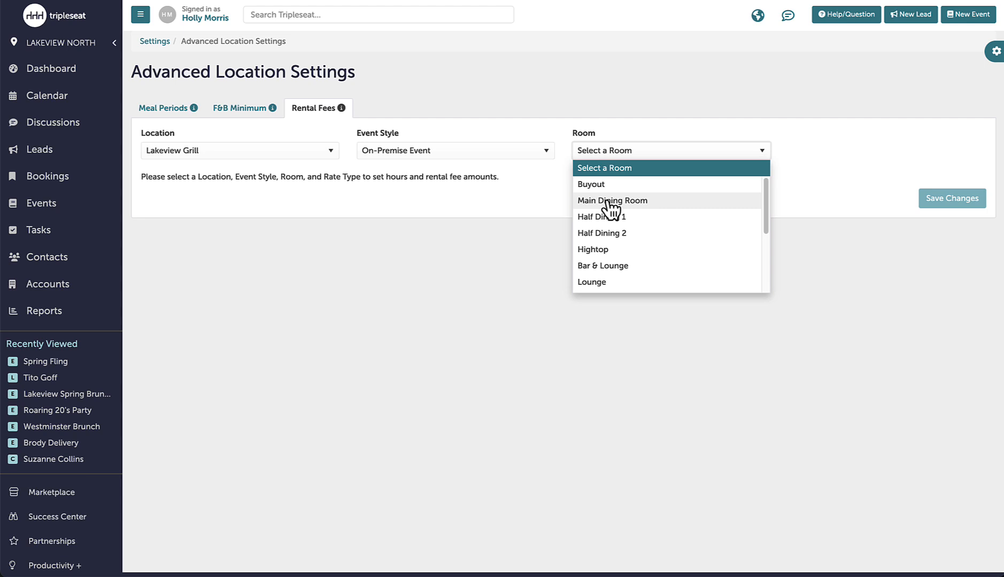
{"action": "left_click", "coordinate": [609, 202]}
{"action": "left_click", "coordinate": [216, 190]}
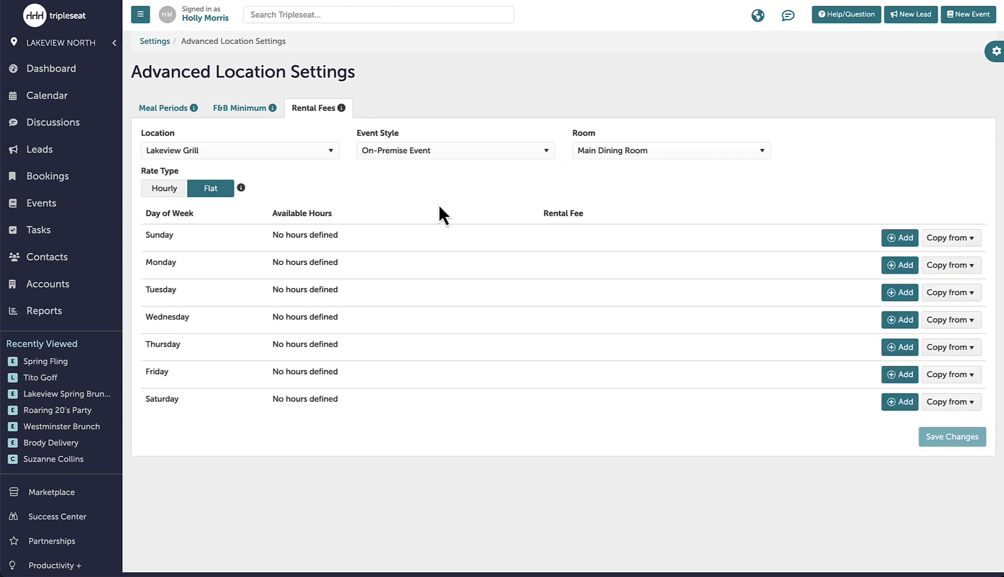
Add a Sunday rental period from 11:00 AM to 4:00 PM with a $700 fee.
{"action": "left_click", "coordinate": [900, 238]}
{"action": "left_click", "coordinate": [329, 239]}
{"action": "scroll", "coordinate": [304, 332], "scroll_direction": "down", "scroll_amount": 5}
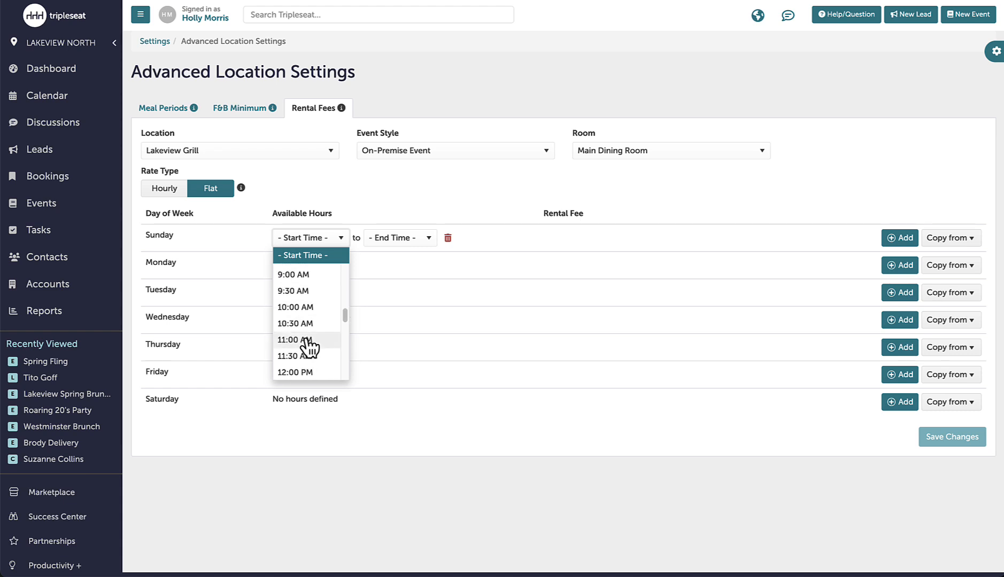
{"action": "left_click", "coordinate": [308, 340]}
{"action": "left_click", "coordinate": [400, 238]}
{"action": "scroll", "coordinate": [377, 321], "scroll_direction": "down", "scroll_amount": 3}
{"action": "left_click", "coordinate": [376, 359]}
{"action": "left_click", "coordinate": [578, 239]}
{"action": "type", "text": "700"}
Add a second Sunday rental period from 4:30 PM to 10:00 PM with a $1000 fee.
{"action": "left_click", "coordinate": [896, 238]}
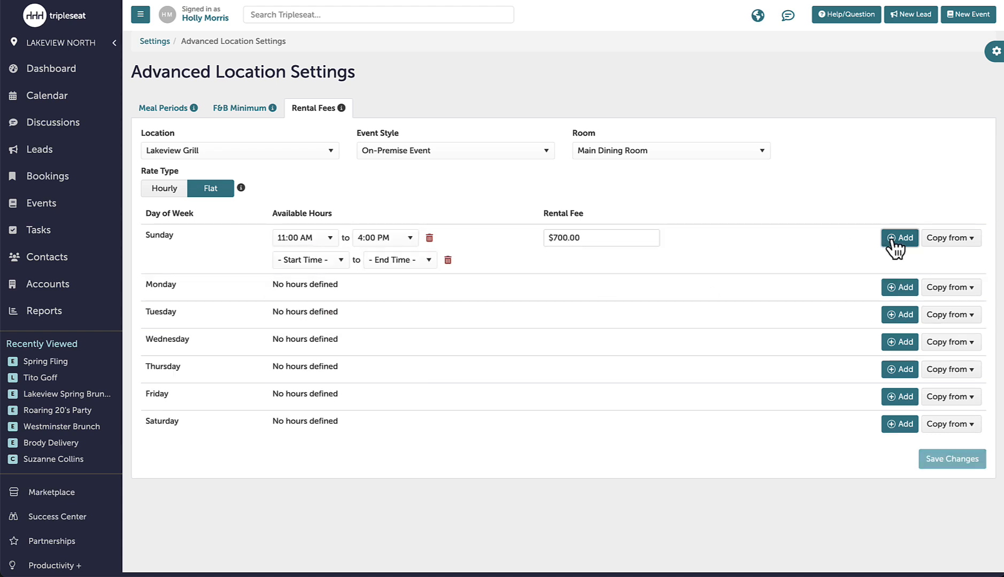
{"action": "left_click", "coordinate": [311, 260]}
{"action": "scroll", "coordinate": [310, 353], "scroll_direction": "down", "scroll_amount": 10}
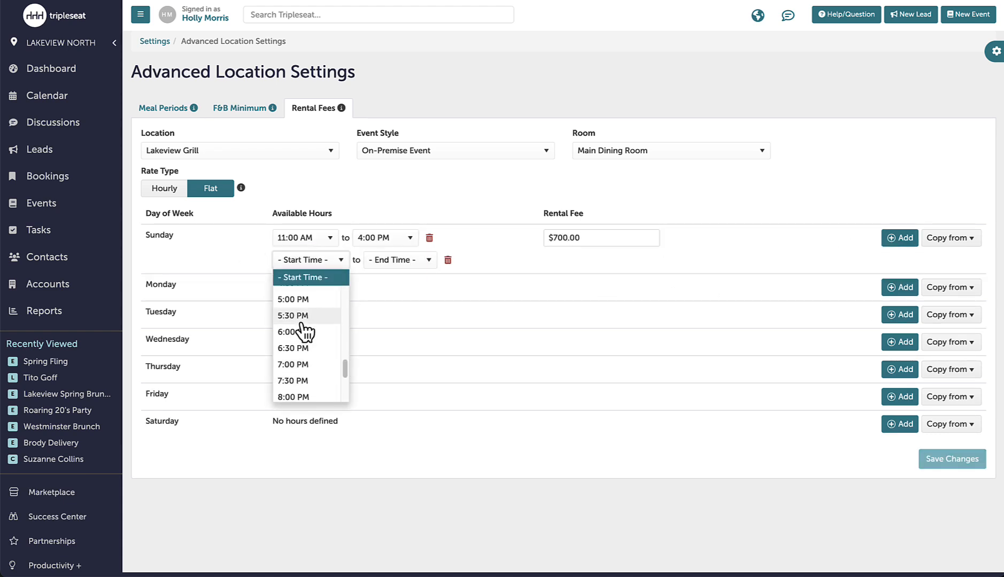
{"action": "scroll", "coordinate": [304, 330], "scroll_direction": "up", "scroll_amount": 1}
{"action": "left_click", "coordinate": [297, 299]}
{"action": "left_click", "coordinate": [399, 262]}
{"action": "scroll", "coordinate": [392, 374], "scroll_direction": "down", "scroll_amount": 3}
{"action": "left_click", "coordinate": [390, 388]}
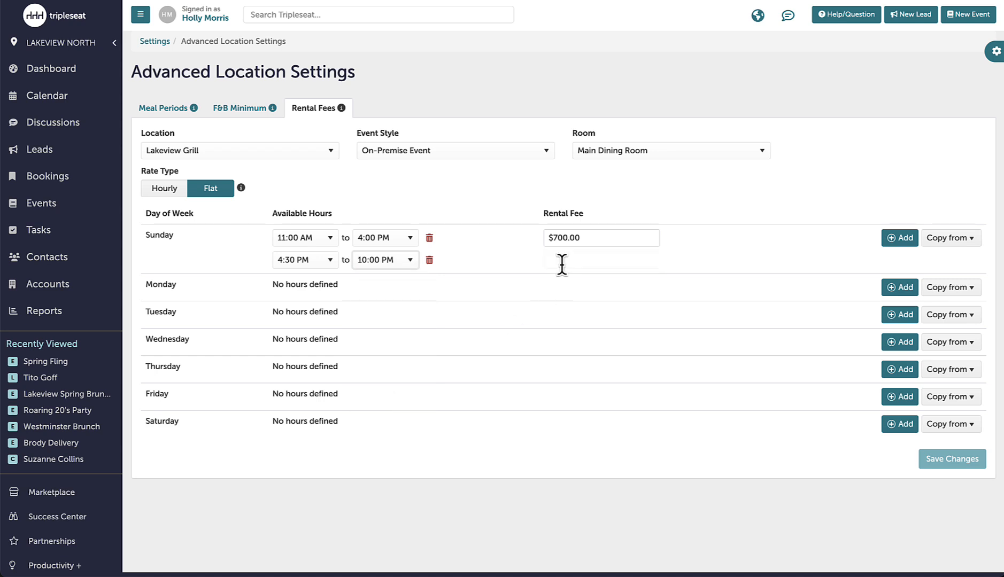
{"action": "left_click", "coordinate": [562, 260]}
{"action": "type", "text": "1000"}
Copy Sunday's rental hours and fees to Saturday, Friday and Thursday.
{"action": "left_click", "coordinate": [951, 424]}
{"action": "left_click", "coordinate": [941, 441]}
{"action": "left_click", "coordinate": [946, 397]}
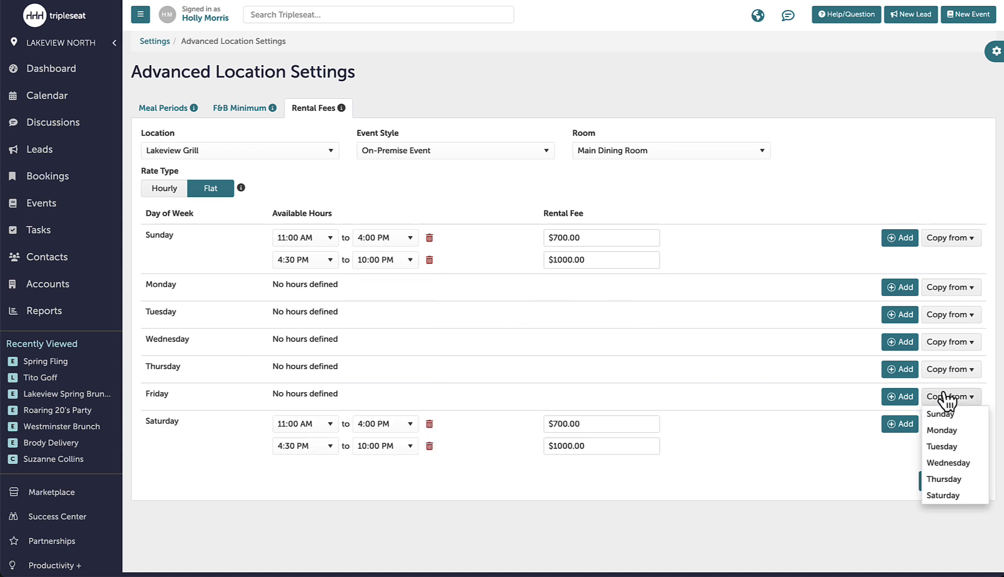
{"action": "left_click", "coordinate": [940, 414]}
{"action": "left_click", "coordinate": [947, 369]}
{"action": "left_click", "coordinate": [940, 386]}
Set the Friday and Saturday evening fees to $1200 and Saturday's daytime fee to $900, and save the rental fees.
{"action": "left_click", "coordinate": [559, 440]}
{"action": "key", "text": "Delete"}
{"action": "type", "text": "200.00"}
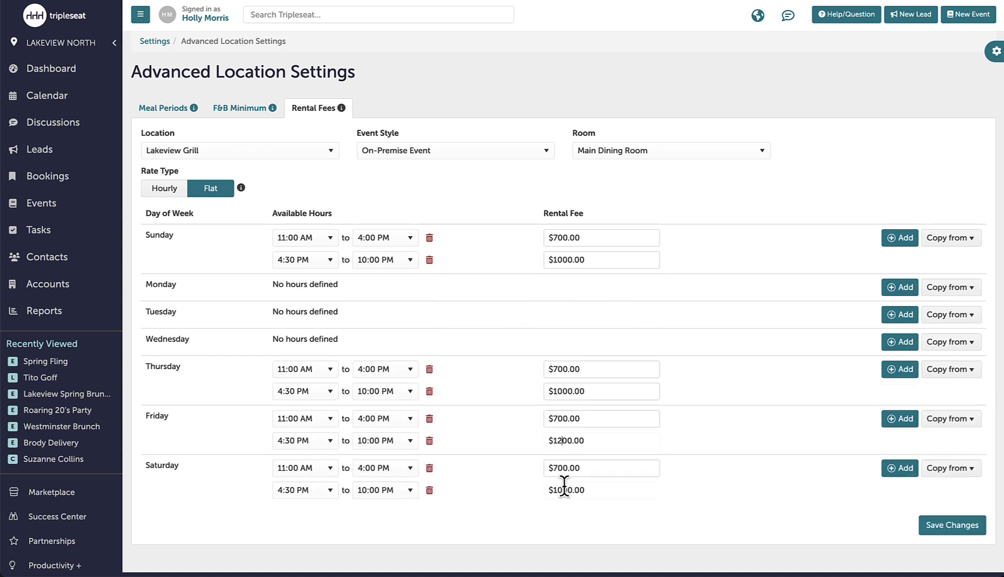
{"action": "left_click", "coordinate": [564, 490]}
{"action": "key", "text": "BackSpace"}
{"action": "type", "text": "2"}
{"action": "left_click", "coordinate": [558, 468]}
{"action": "key", "text": "BackSpace"}
{"action": "type", "text": "9"}
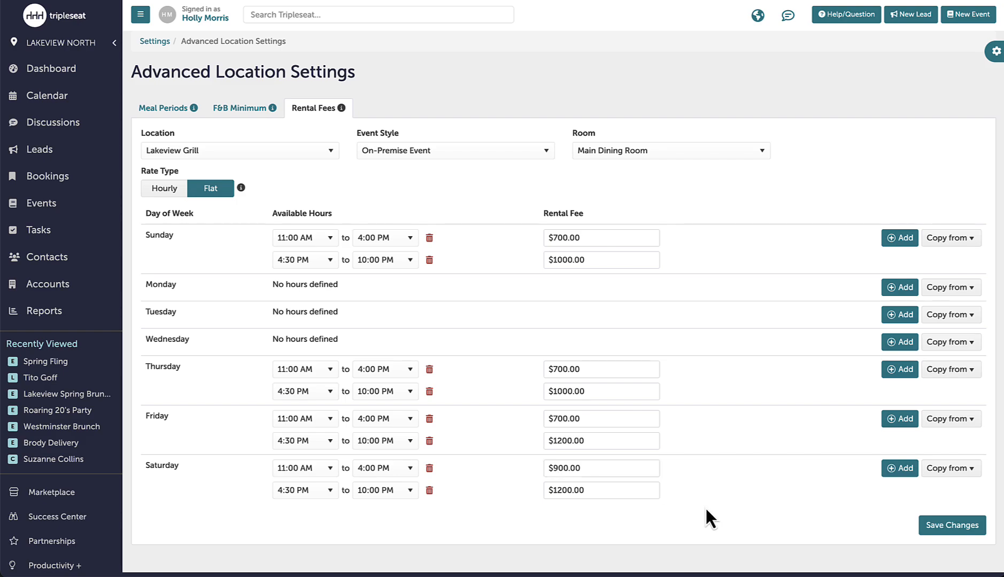
{"action": "left_click", "coordinate": [951, 527]}
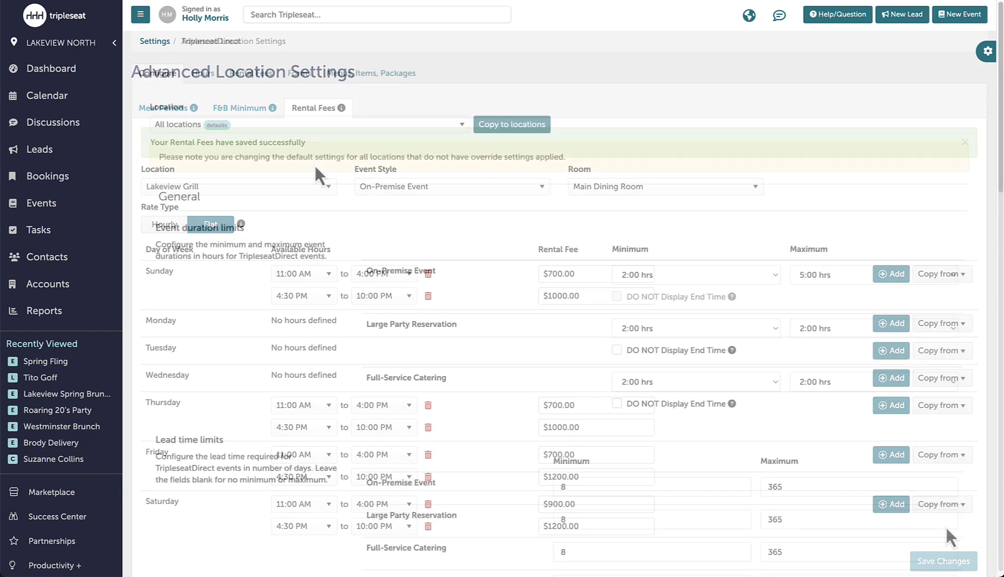
Enable room rental for On-Premise Events in the TripleseatDirect settings, exclude it from the F&B minimum, and save.
{"action": "scroll", "coordinate": [686, 415], "scroll_direction": "down", "scroll_amount": 8}
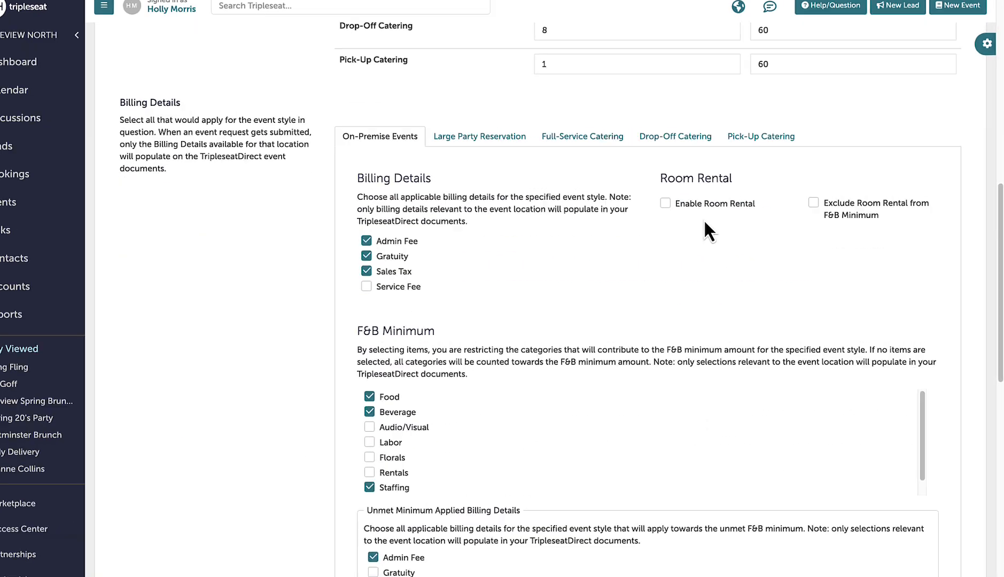
{"action": "left_click", "coordinate": [665, 204]}
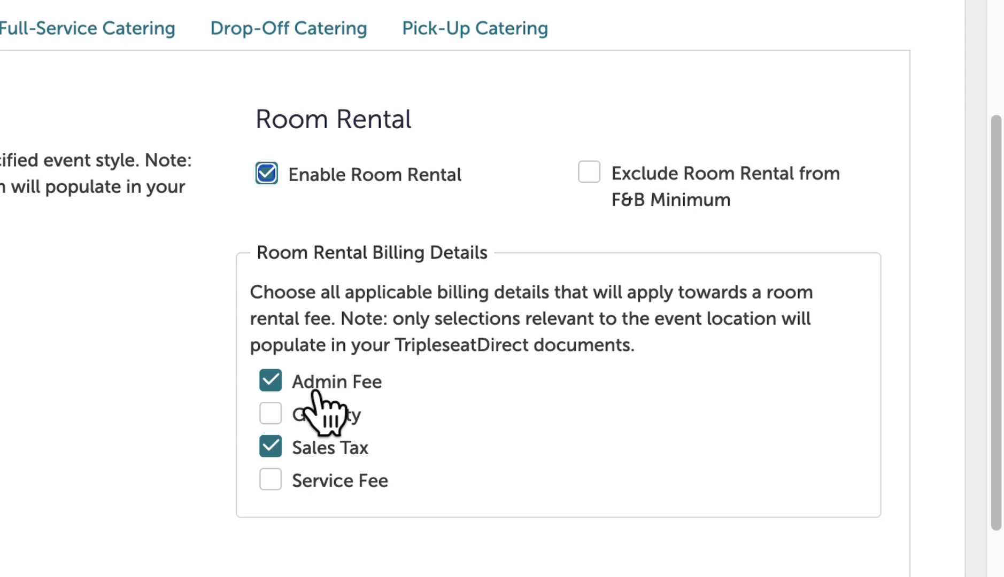
{"action": "left_click", "coordinate": [632, 185]}
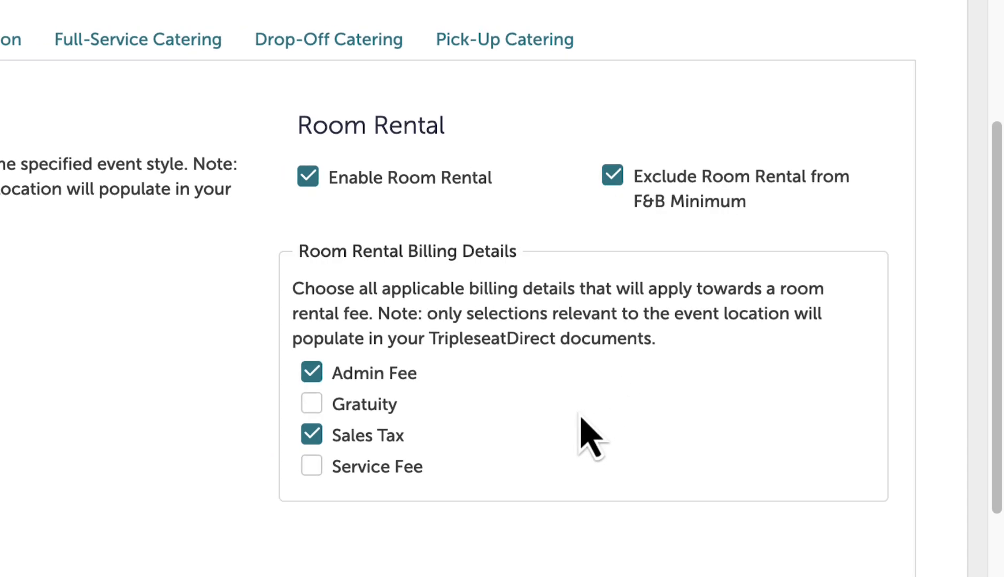
{"action": "scroll", "coordinate": [709, 377], "scroll_direction": "down", "scroll_amount": 8}
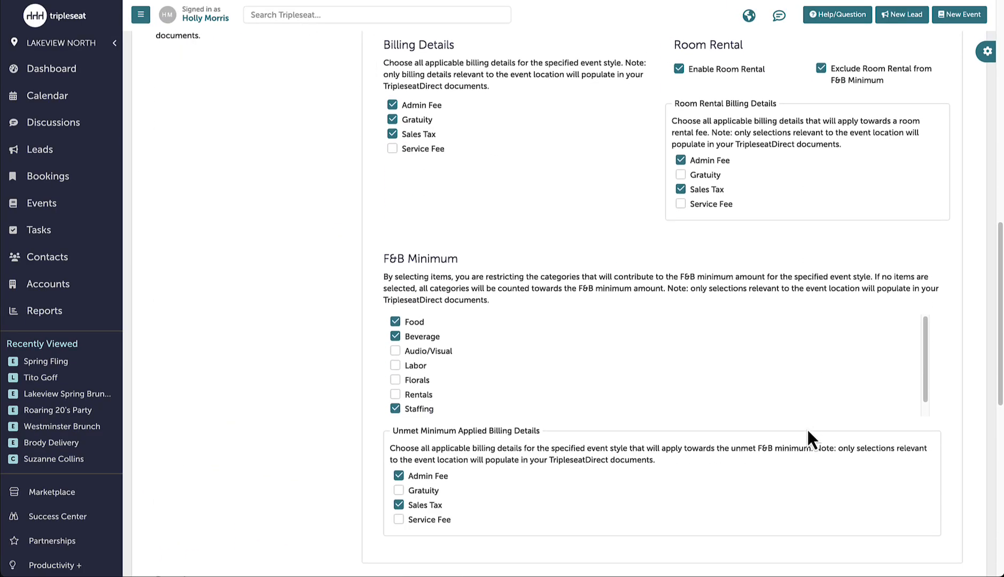
{"action": "scroll", "coordinate": [883, 482], "scroll_direction": "down", "scroll_amount": 3}
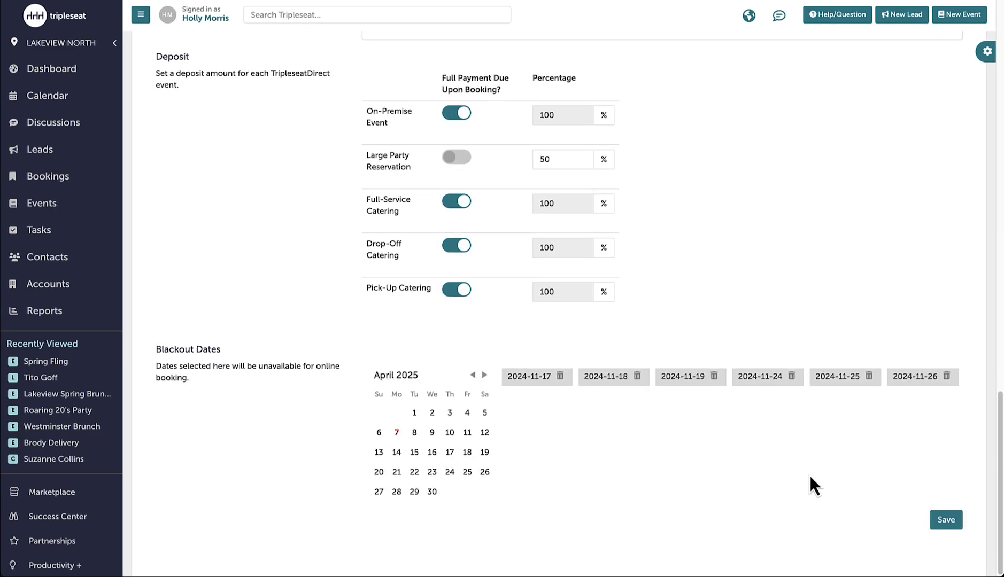
{"action": "left_click", "coordinate": [945, 522]}
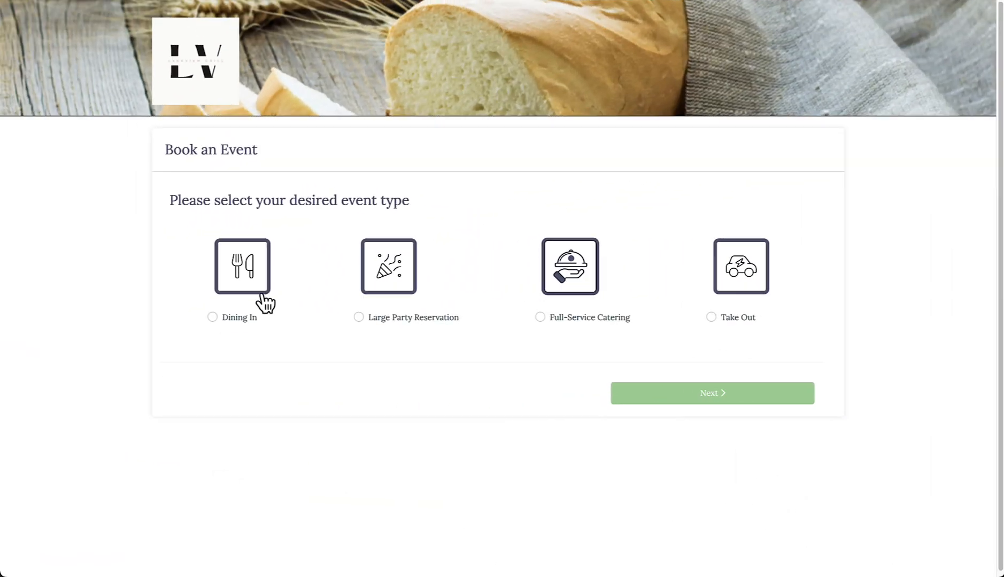
Start a new guest booking with Dining In as the event type and Lakeview Grill as the location.
{"action": "left_click", "coordinate": [246, 318]}
{"action": "left_click", "coordinate": [683, 393]}
{"action": "left_click", "coordinate": [245, 256]}
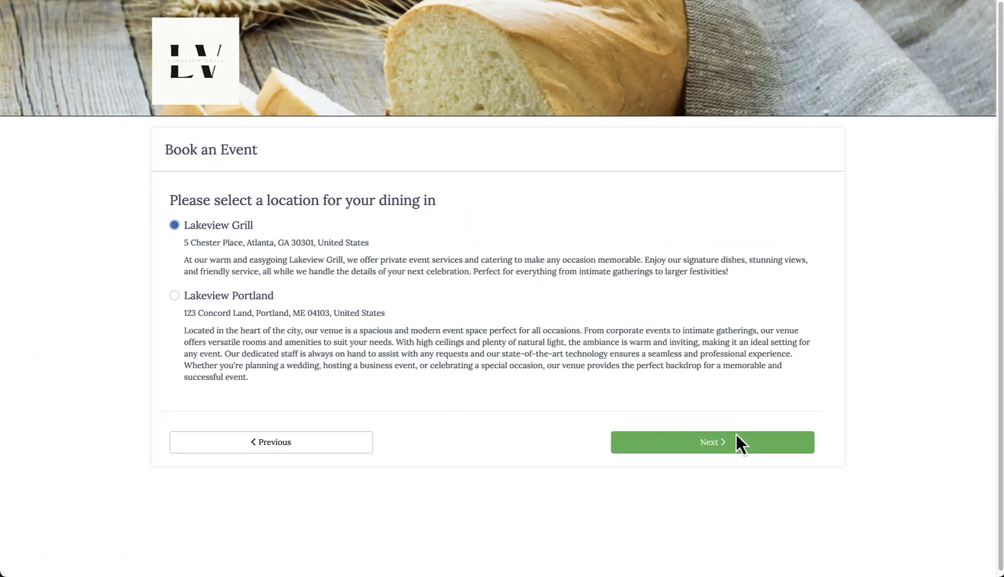
{"action": "left_click", "coordinate": [736, 438]}
Pick the Main Dining Room for the new booking and set the number of guests to 30.
{"action": "left_click", "coordinate": [319, 241]}
{"action": "left_click", "coordinate": [313, 270]}
{"action": "left_click", "coordinate": [305, 286]}
{"action": "type", "text": "30"}
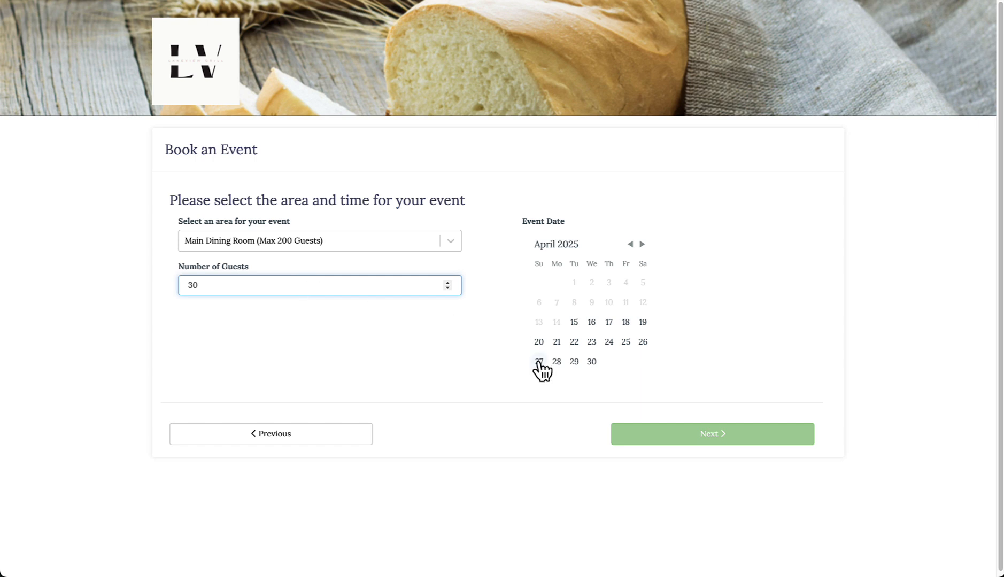
Set the new booking's date to April 27, 2025 and choose its start and end times.
{"action": "left_click", "coordinate": [539, 362]}
{"action": "left_click", "coordinate": [571, 414]}
{"action": "left_click", "coordinate": [570, 444]}
{"action": "left_click", "coordinate": [572, 458]}
{"action": "left_click", "coordinate": [578, 524]}
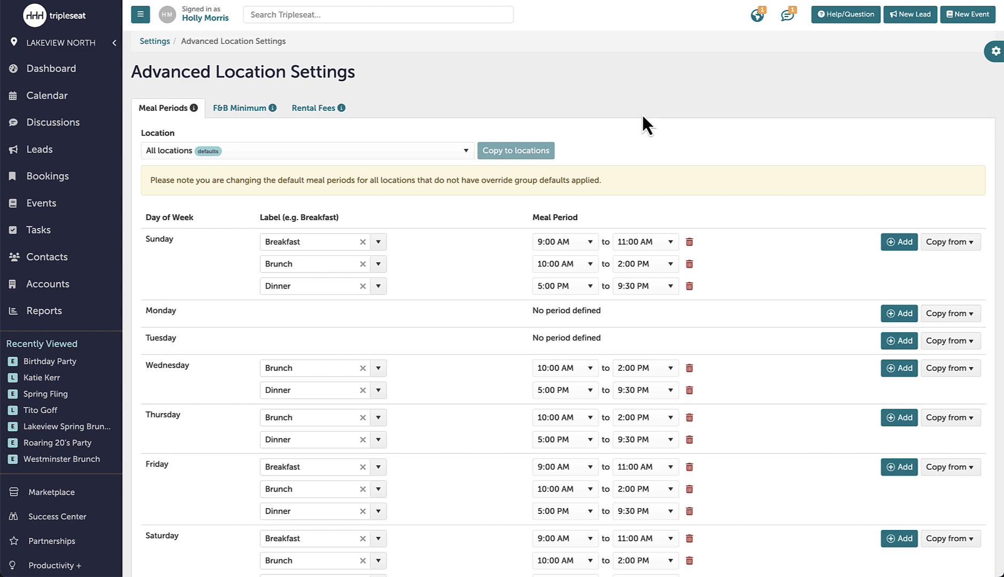
Open the support options from the Advanced Location Settings page.
{"action": "left_click", "coordinate": [854, 17]}
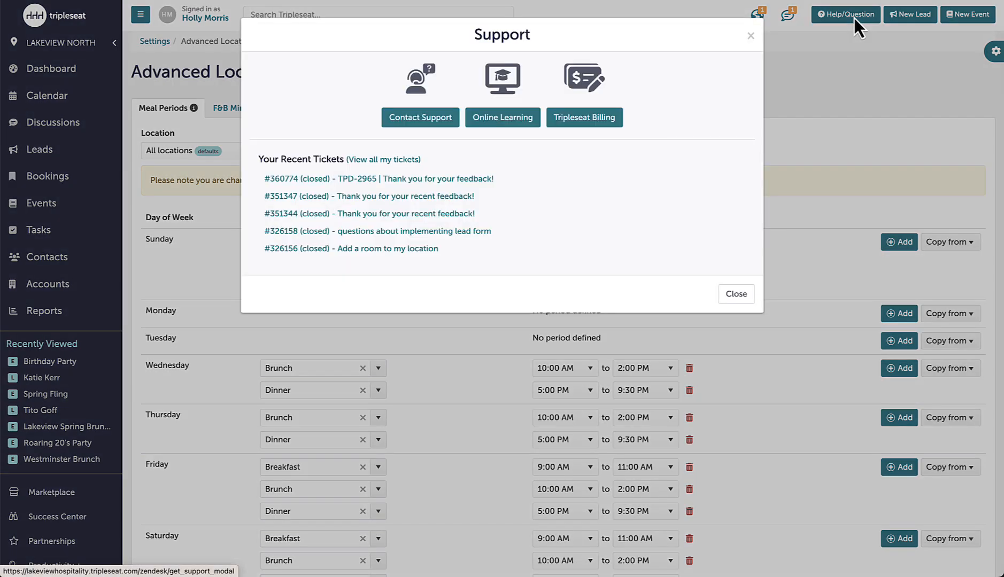